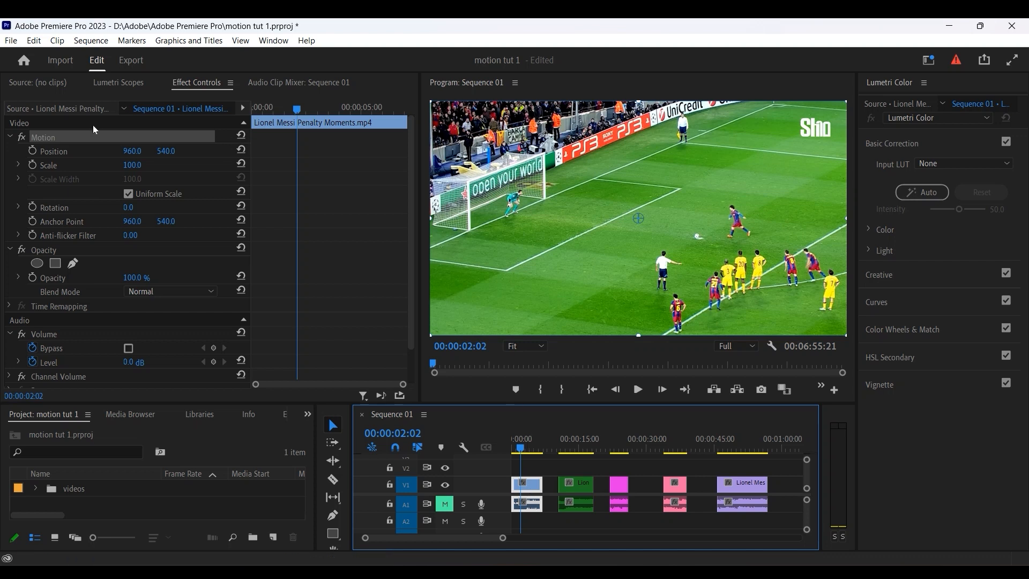
left_click(208, 85)
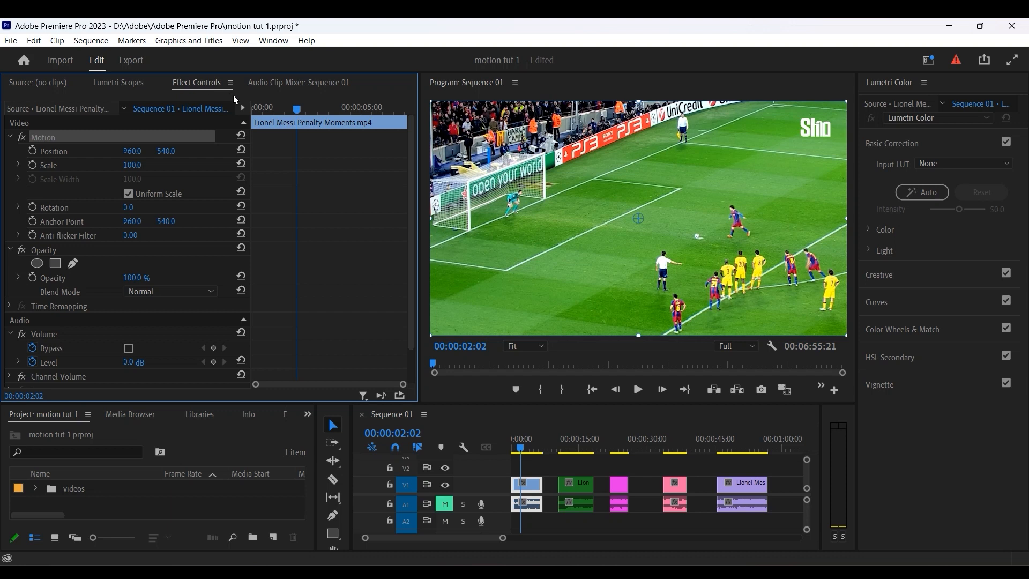
left_click(273, 41)
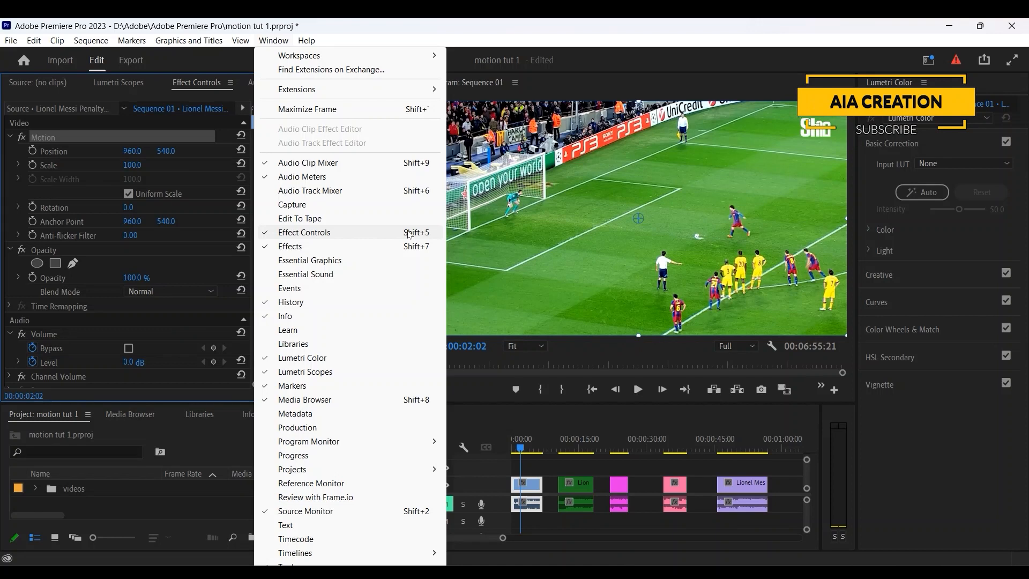
left_click(200, 85)
left_click(11, 137)
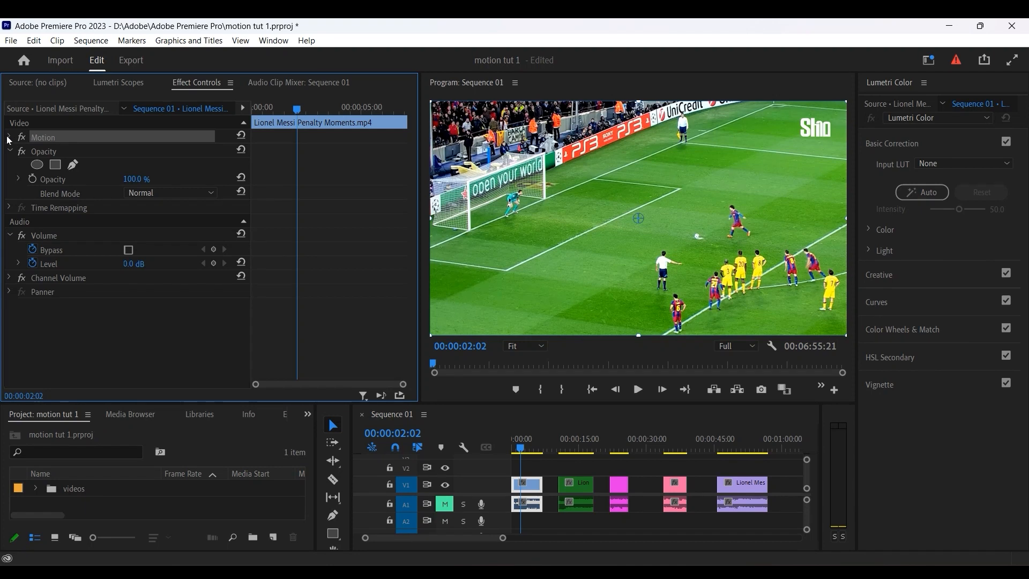
left_click(9, 137)
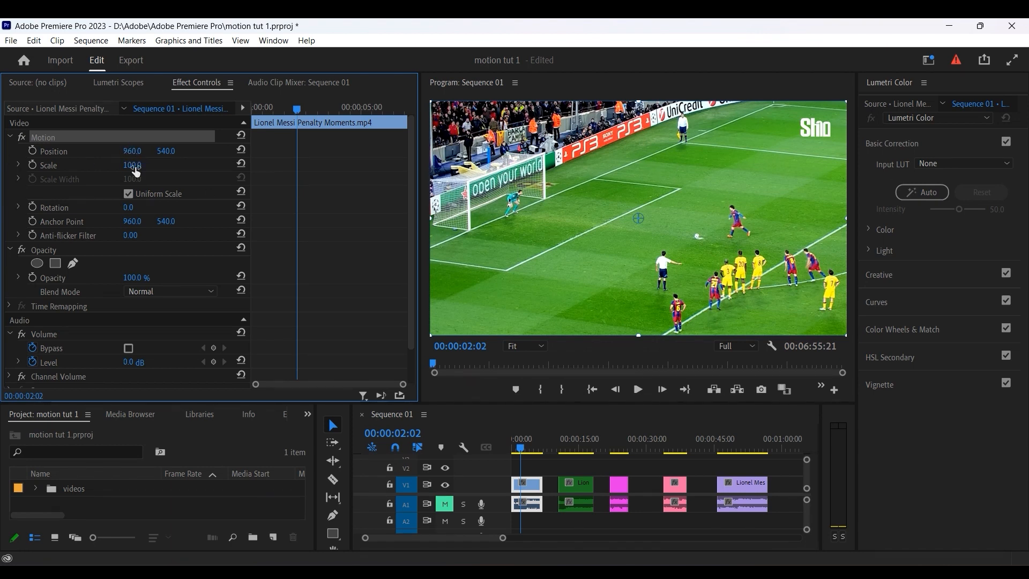
Step: Try offsetting the penalty clip to position 1068, 486, and reset its position
mouse_move(132, 151)
left_mouse_down()
mouse_move(424, 152)
mouse_move(16, 151)
mouse_move(132, 152)
left_mouse_up()
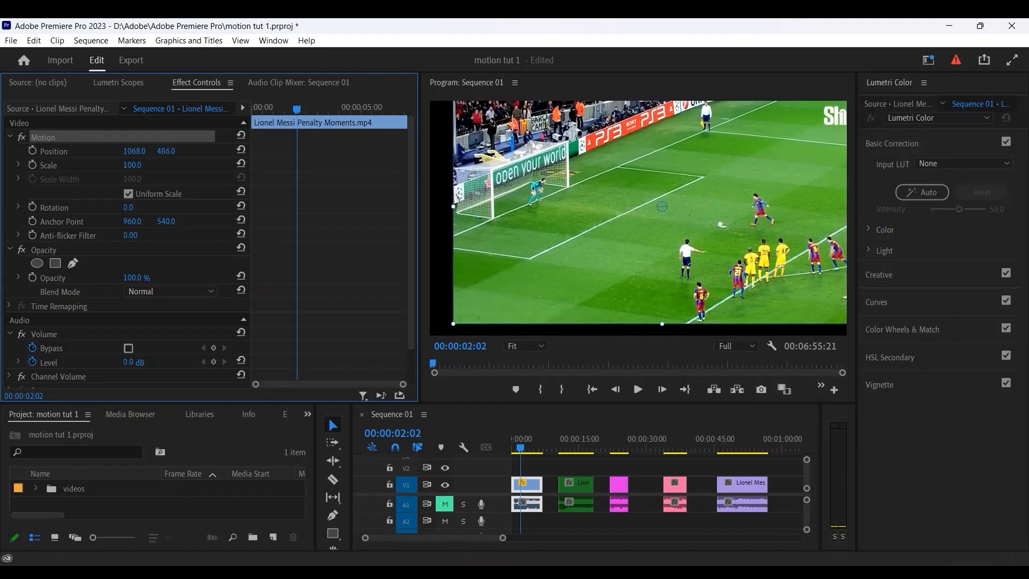
left_click(241, 151)
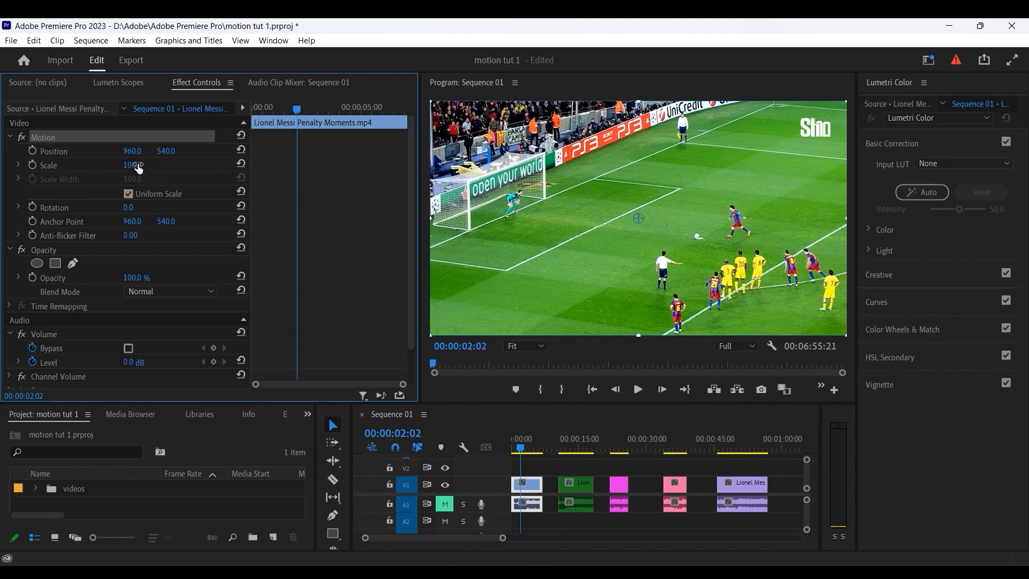
Step: Try scaling the penalty clip up to 330, down to 0, and partway back up
left_click_drag(134, 169, 258, 169)
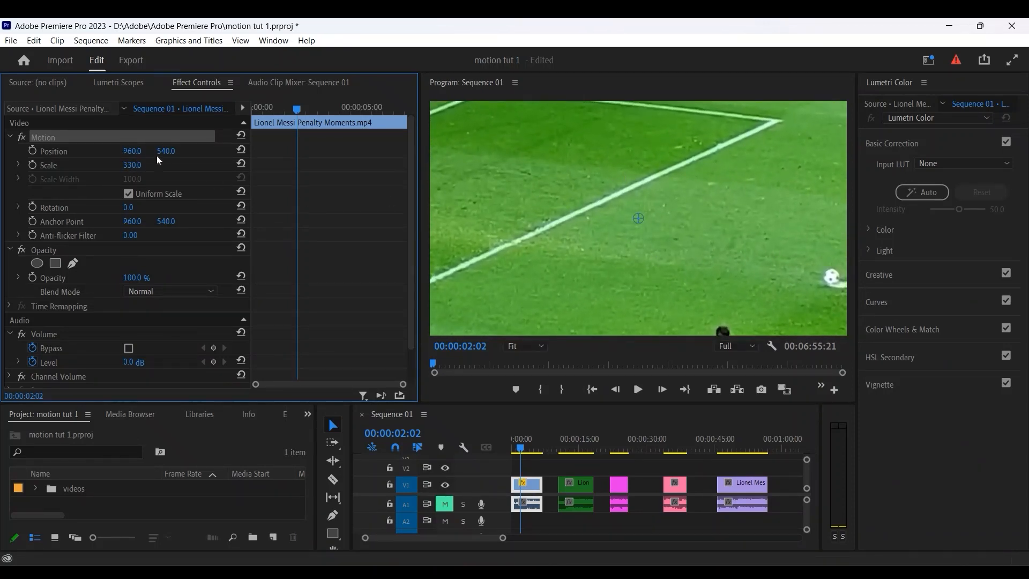
left_click_drag(134, 166, 0, 165)
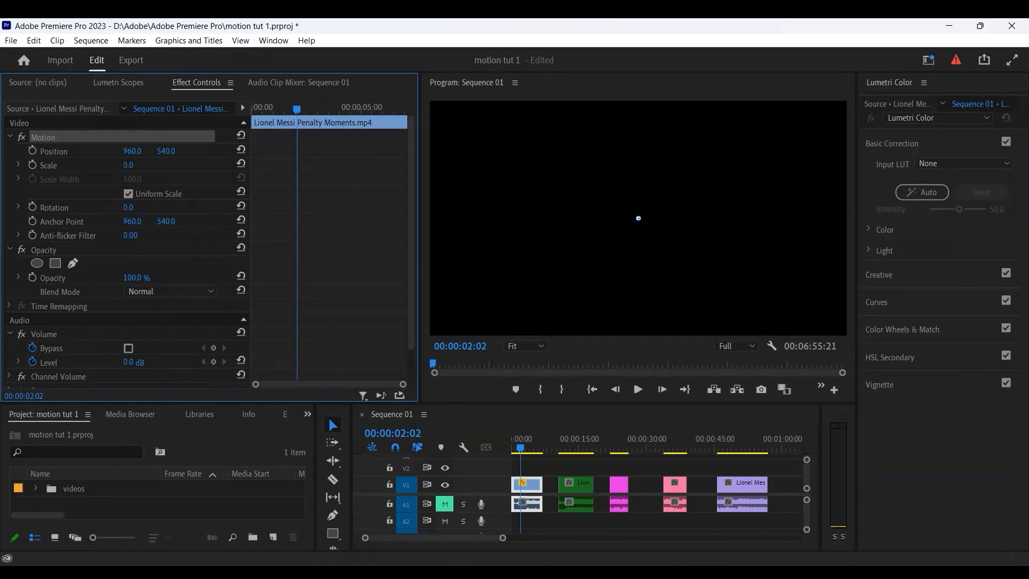
left_click_drag(128, 165, 183, 166)
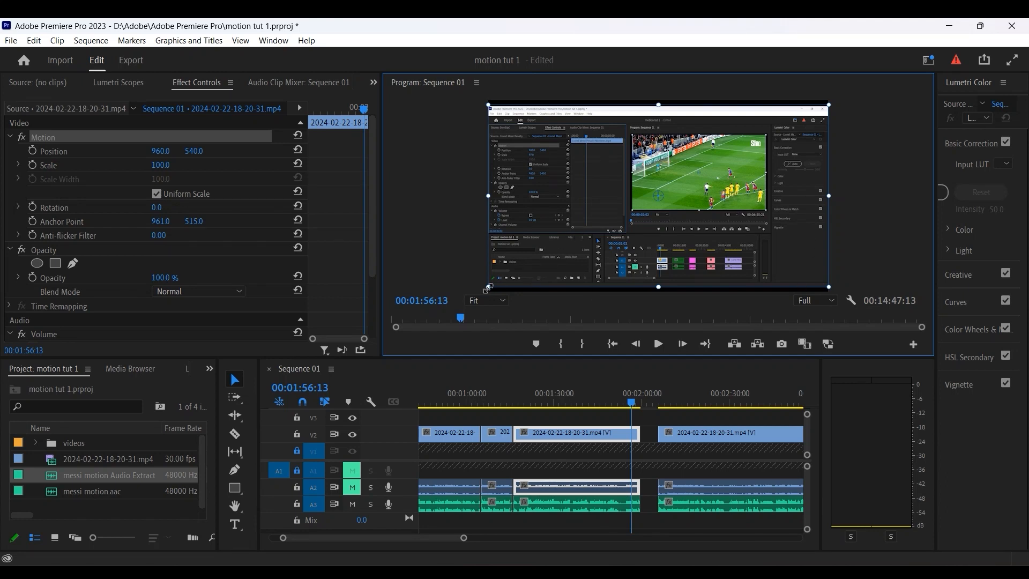
Step: Resize the selected screen-recording clip directly in the preview to a scale of about 119
left_click_drag(489, 288, 533, 275)
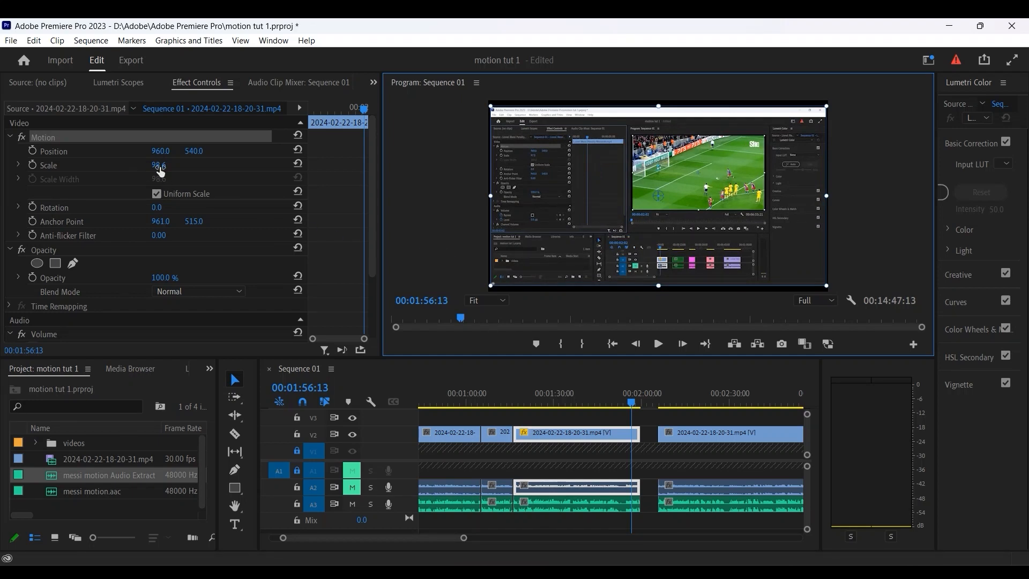
mouse_move(530, 224)
left_mouse_down()
mouse_move(633, 222)
mouse_move(532, 224)
left_mouse_up()
left_click_drag(491, 106, 456, 182)
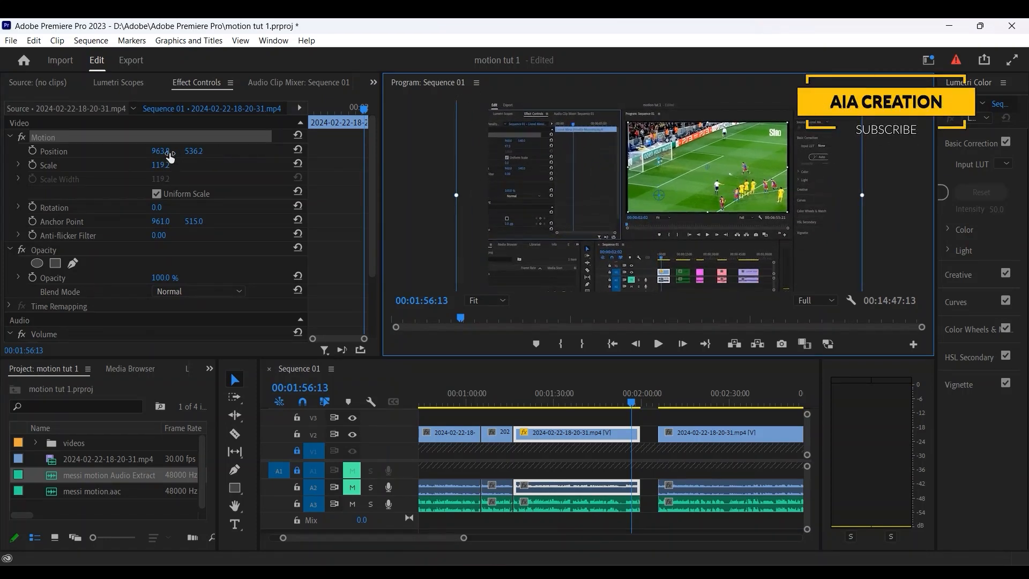
Step: Shift the screen-recording clip sideways and set its horizontal position to 500
left_click_drag(161, 152, 291, 152)
left_click(166, 153)
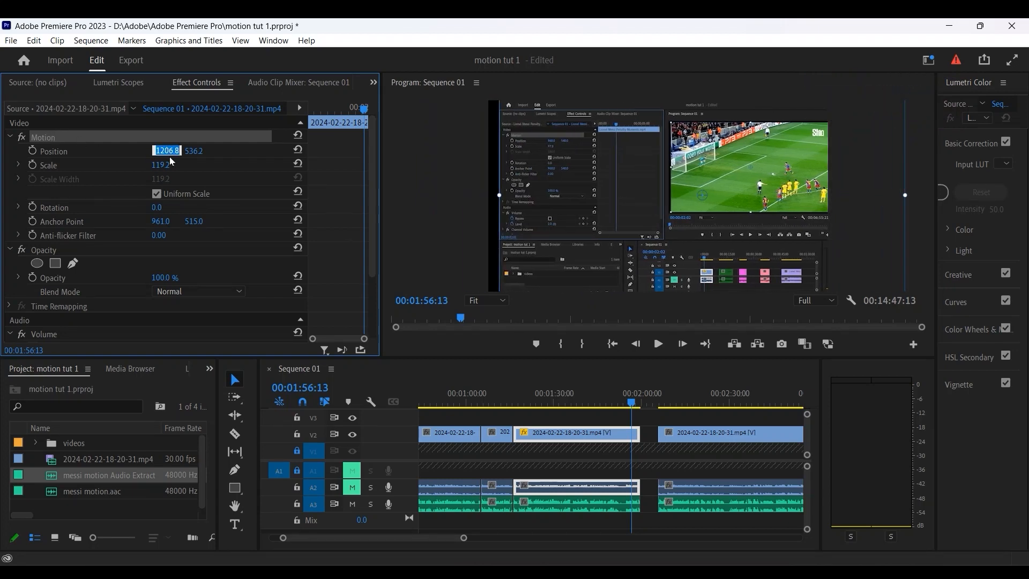
type("500")
key("Tab")
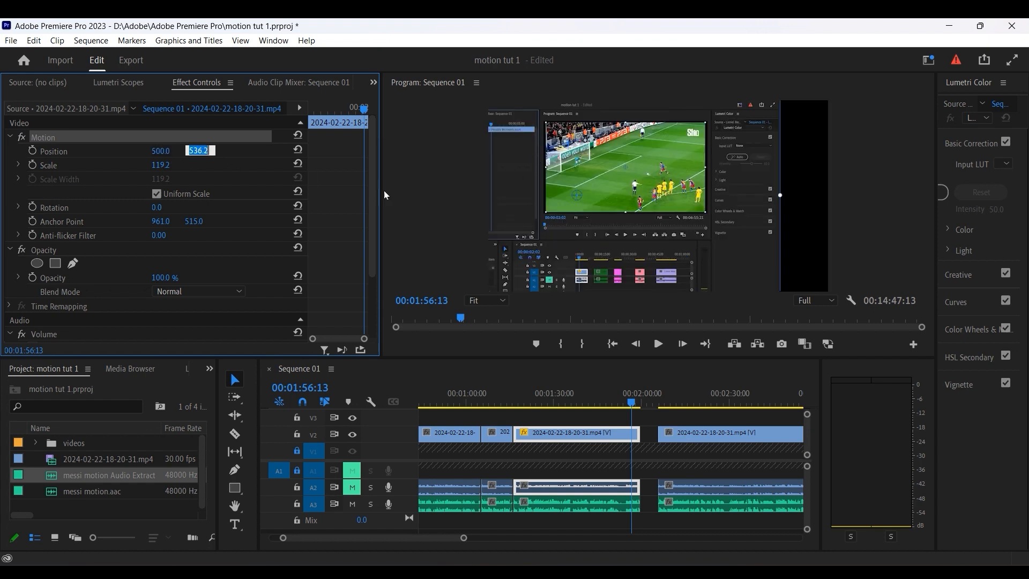
Step: Set the screen-recording clip's scale to 50, and enlarge it directly in the preview to about 62.5
left_click(172, 165)
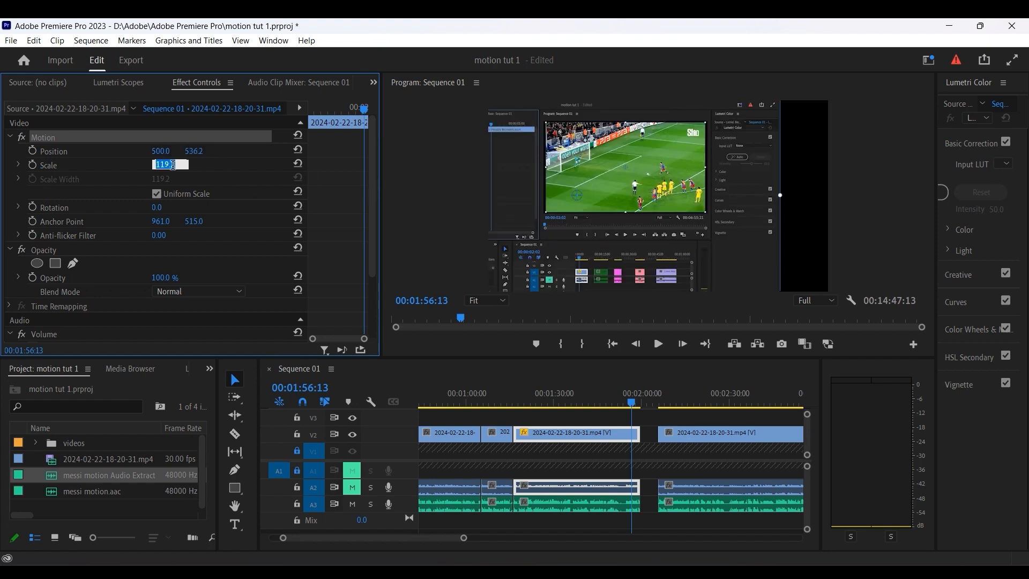
type("50")
key("Return")
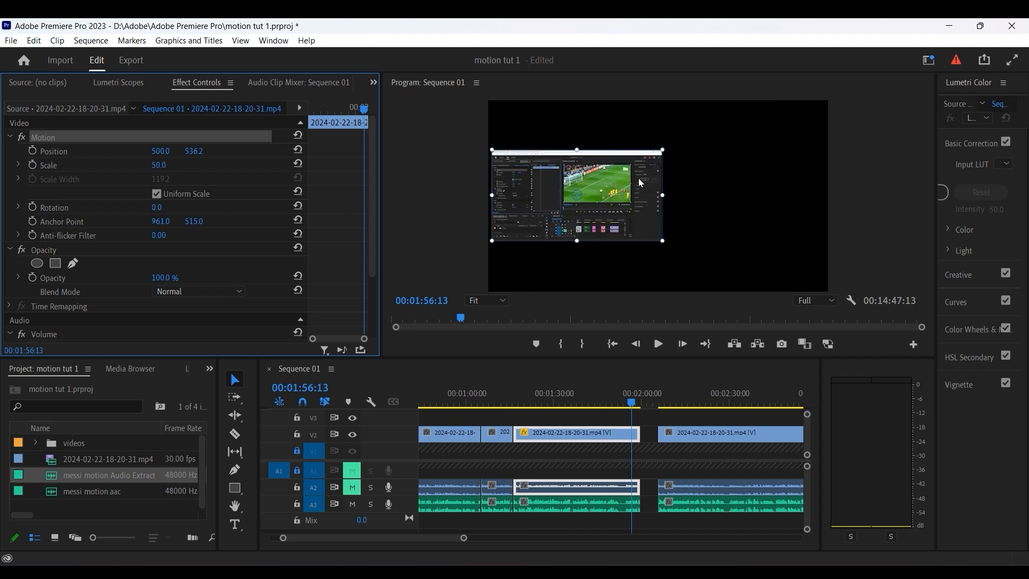
left_click_drag(664, 149, 690, 138)
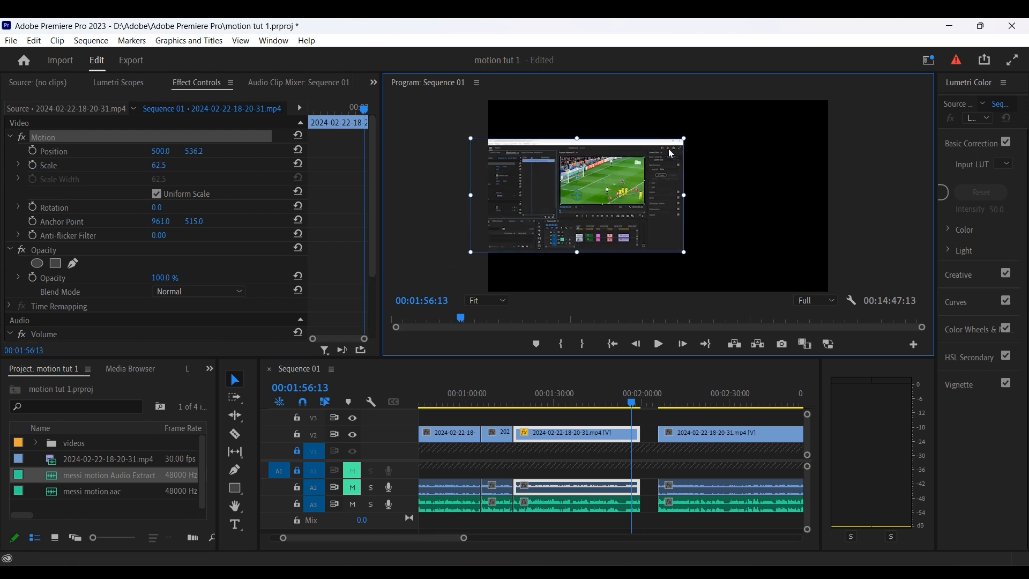
left_click_drag(686, 134, 640, 161)
Step: Reset the screen-recording clip's rotation, scale and position to their defaults
left_click(298, 206)
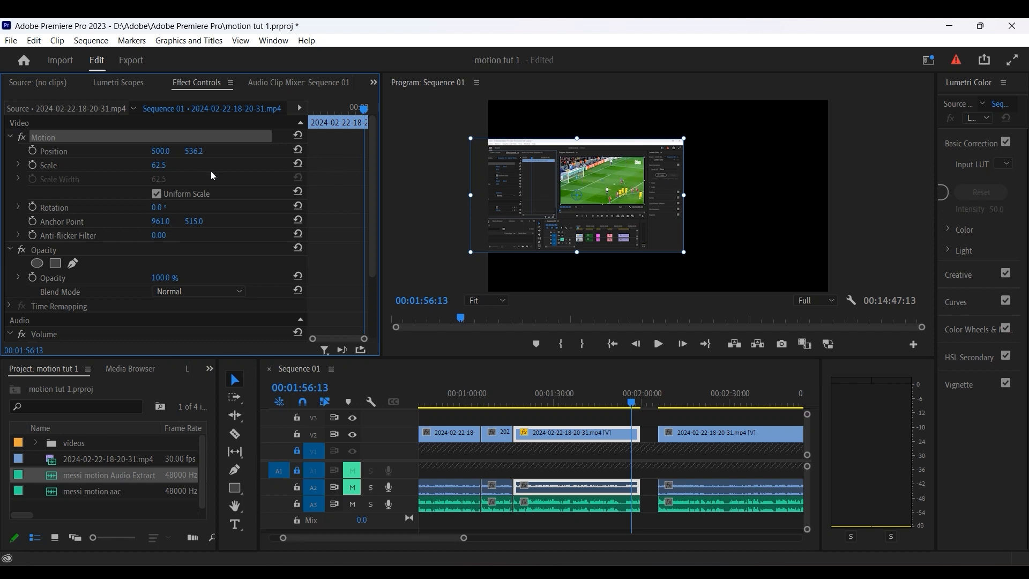
left_click(299, 165)
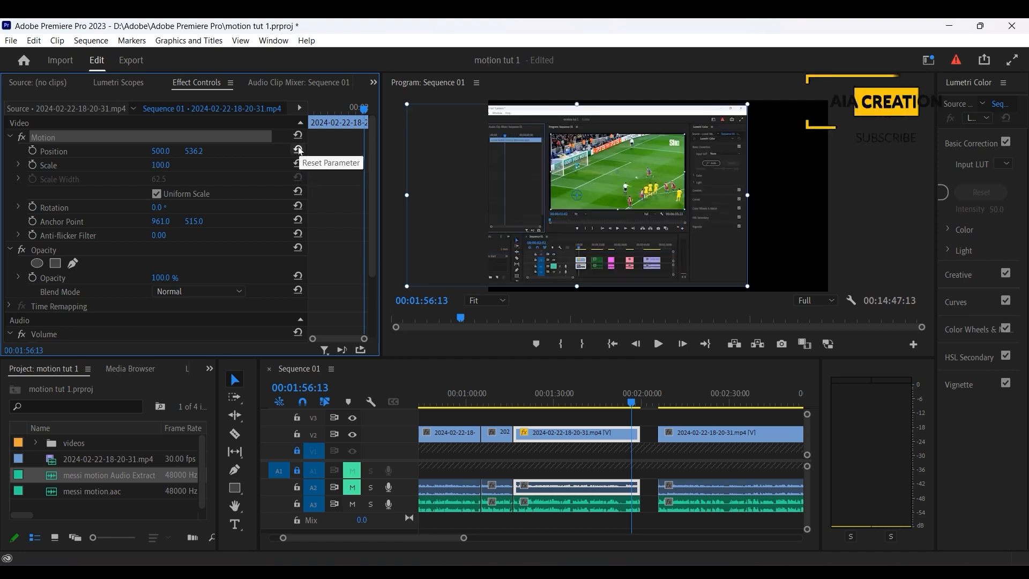
left_click(300, 150)
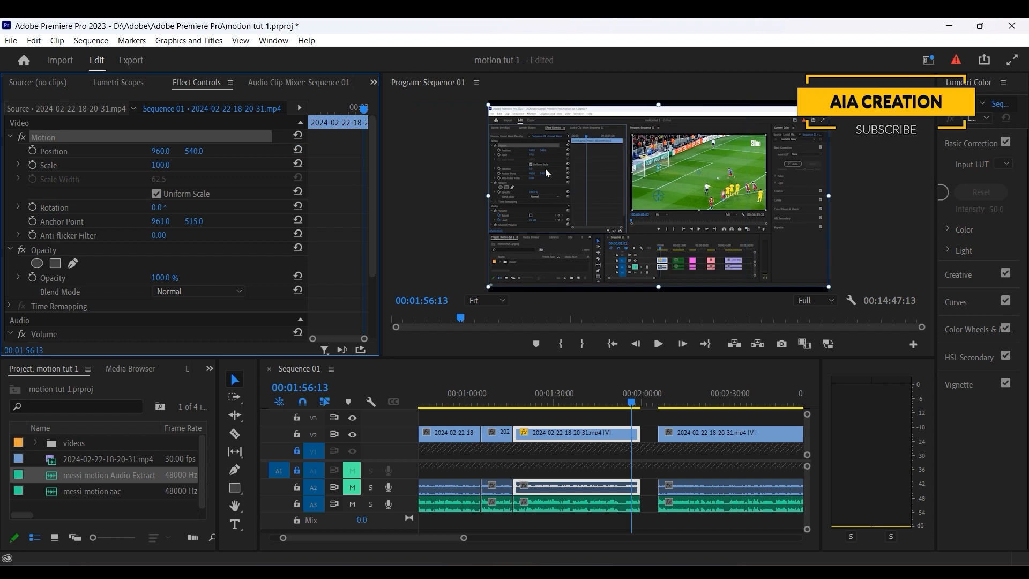
Step: Play the penalty clip from the sequence start and park the playhead at 00:00:01:08 in the wide shot
left_click(453, 226)
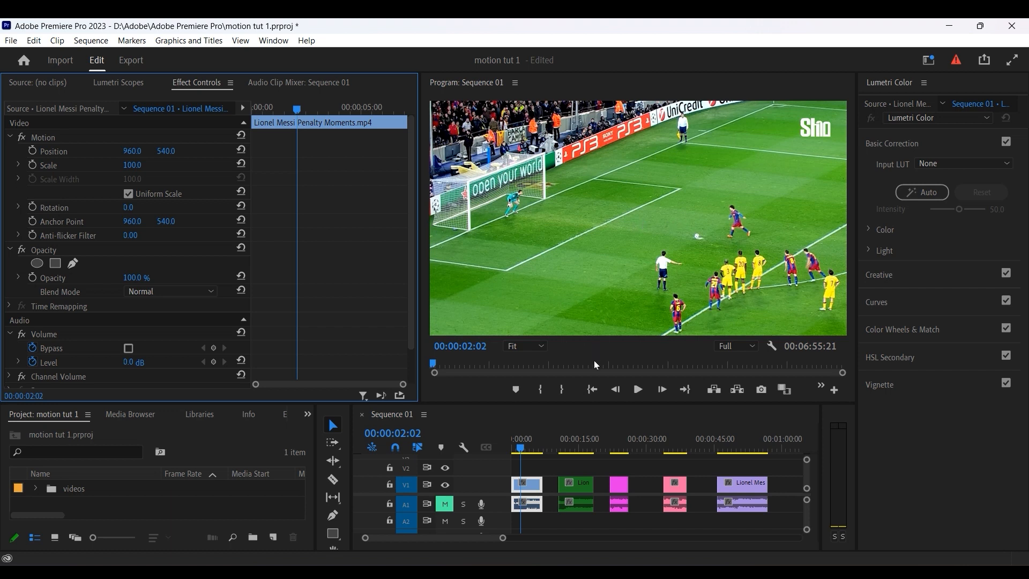
left_click_drag(524, 449, 509, 448)
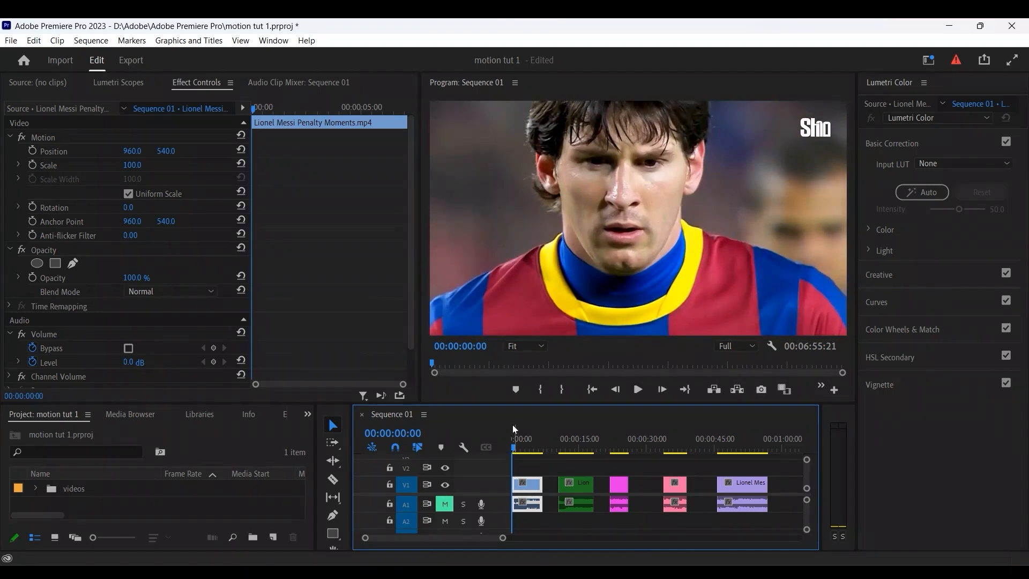
key("space")
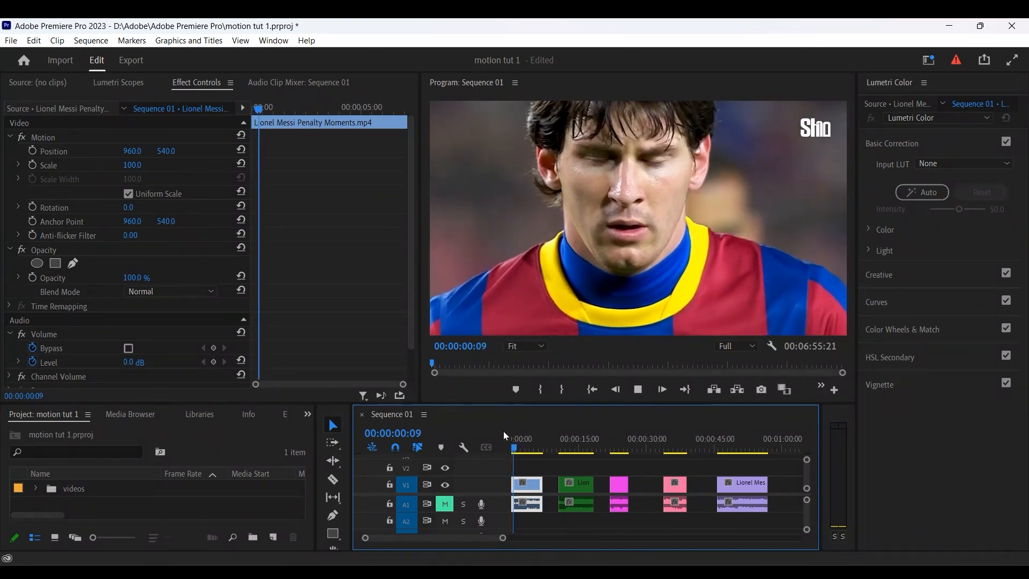
key("space")
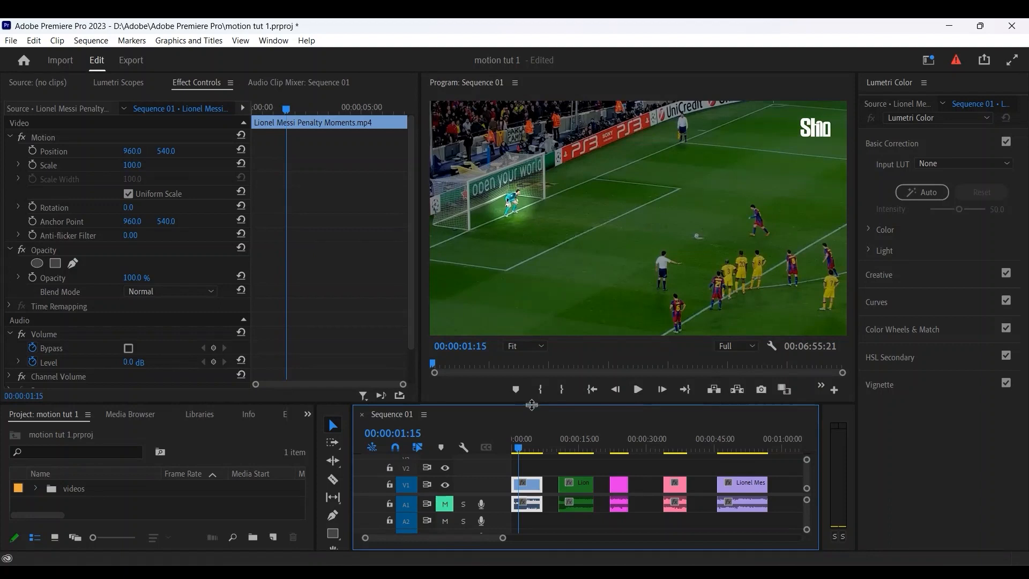
left_click(518, 446)
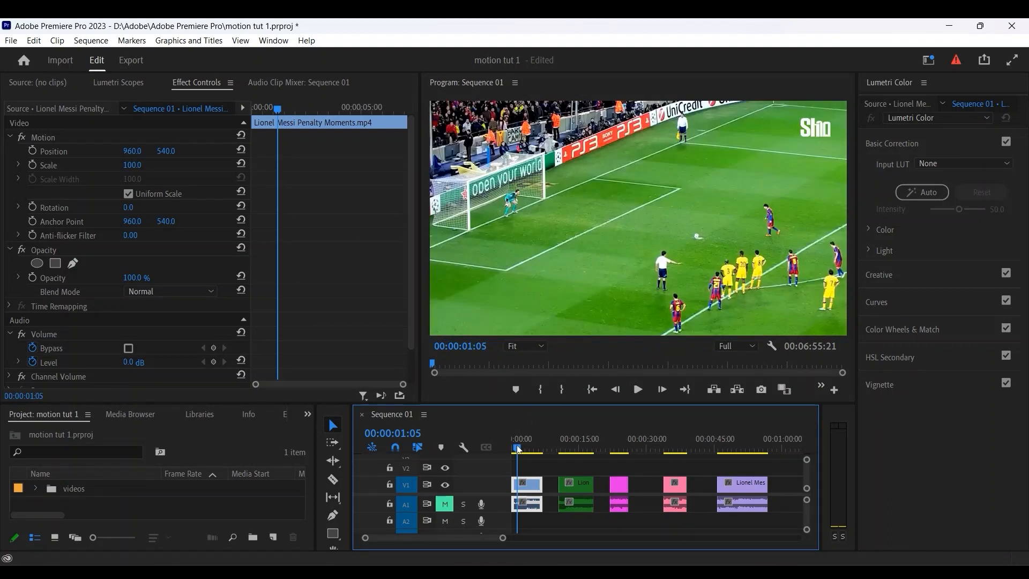
left_click(516, 449)
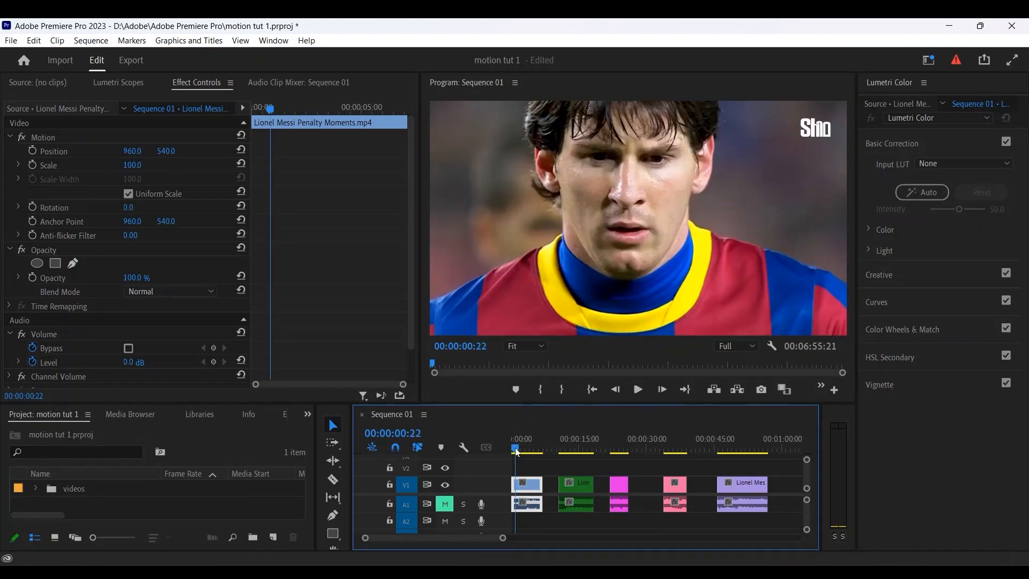
left_click(517, 449)
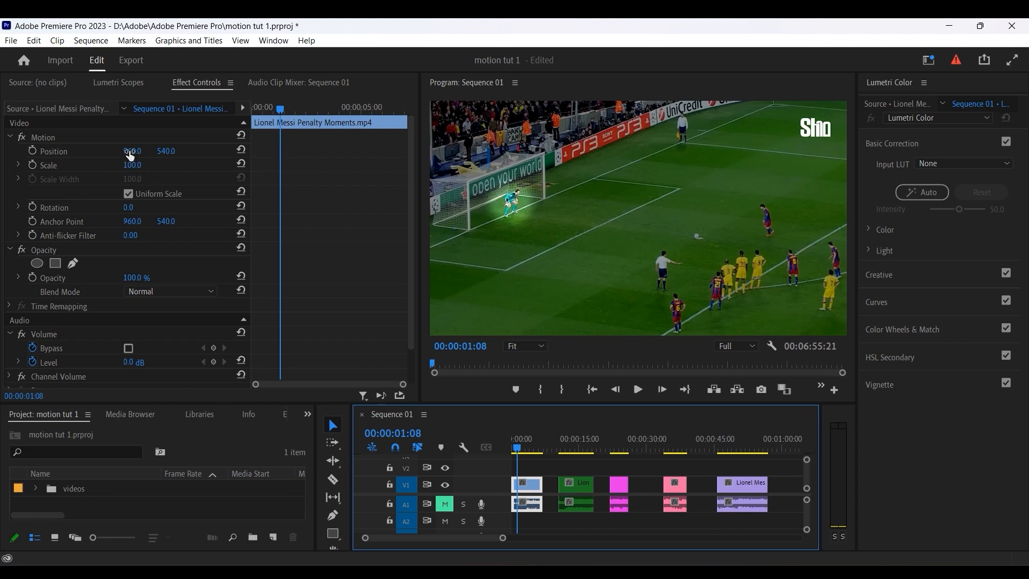
Step: Try offsetting the penalty clip to position 1055, 672 without keyframes
left_click_drag(131, 155, 181, 156)
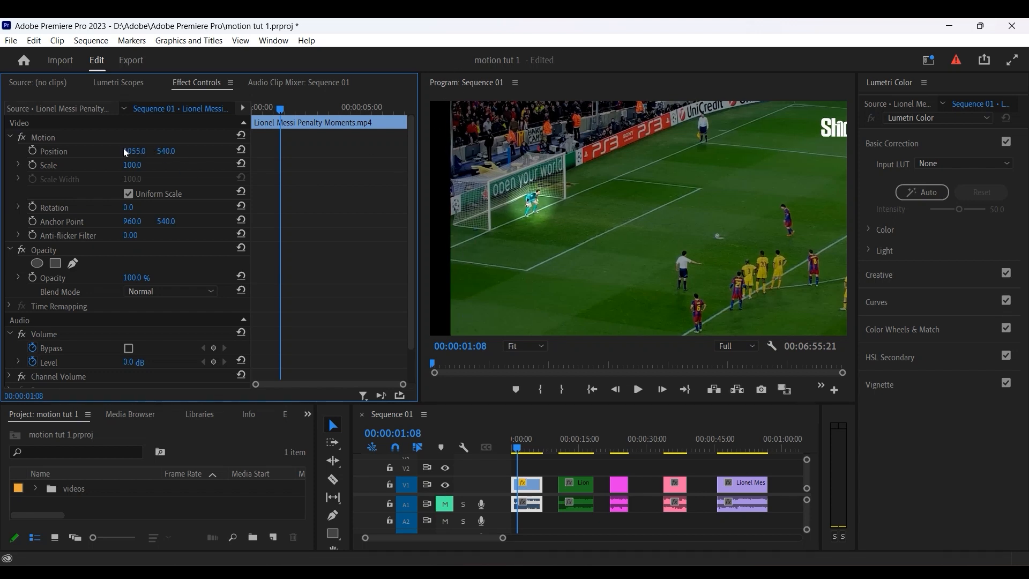
left_click_drag(162, 151, 232, 151)
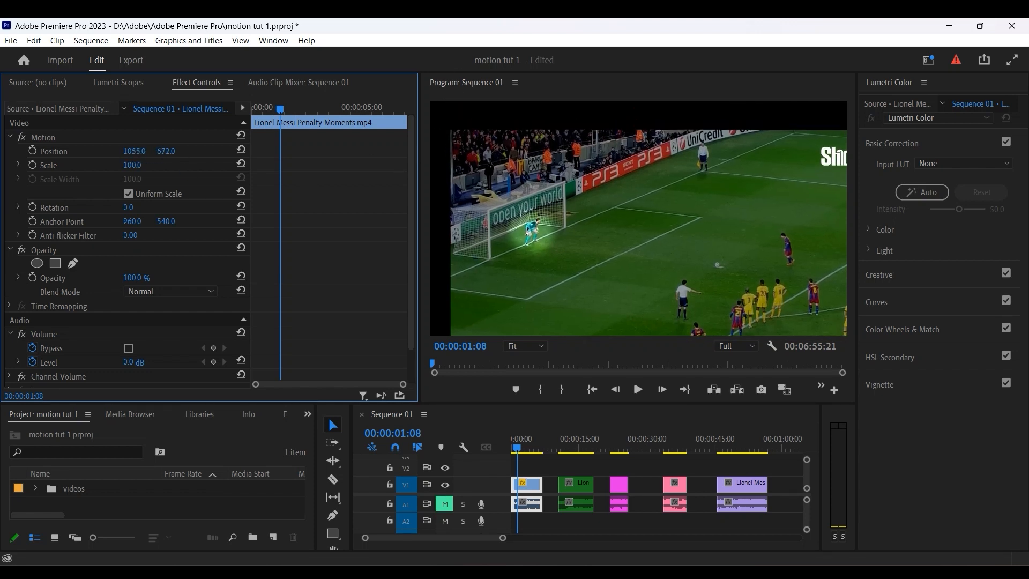
Step: Turn on Position keyframing for the penalty clip with a first keyframe at 00:00:01:03
mouse_move(285, 109)
left_mouse_down()
mouse_move(358, 110)
mouse_move(275, 117)
left_mouse_up()
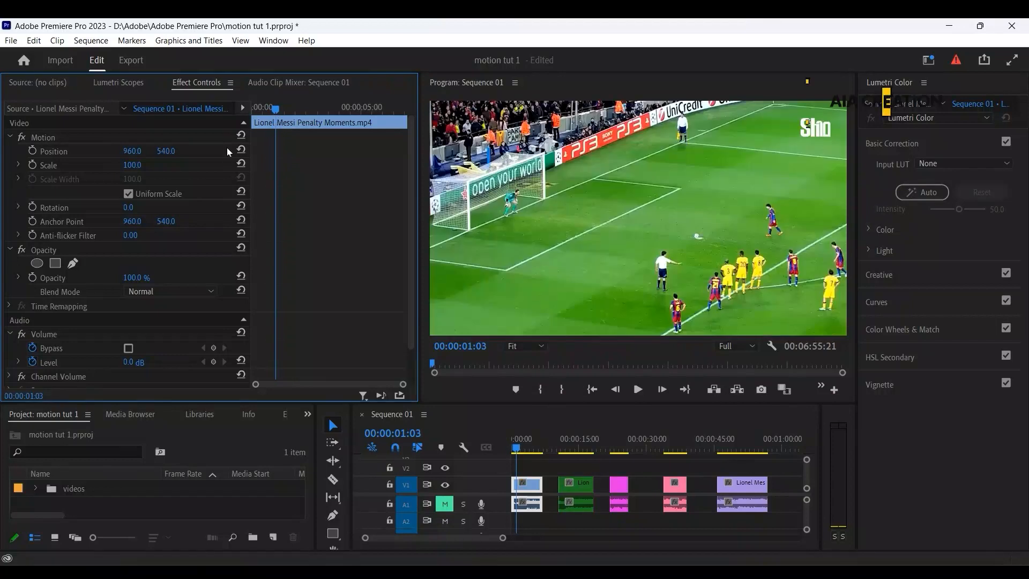
left_click(32, 151)
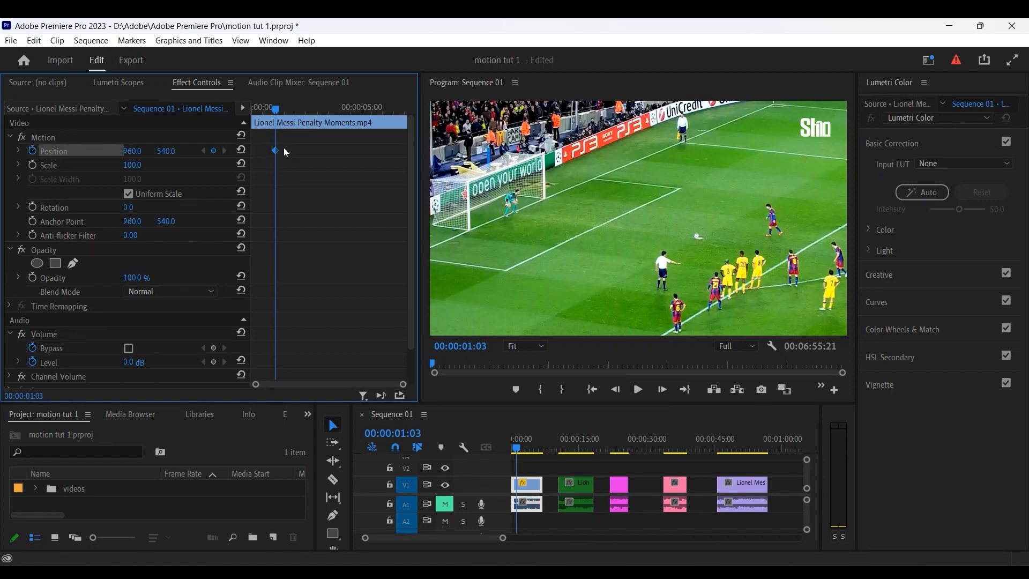
Step: Turn on Scale keyframing for the penalty clip at 00:00:01:02 and set that keyframe's scale to 148
key("Right")
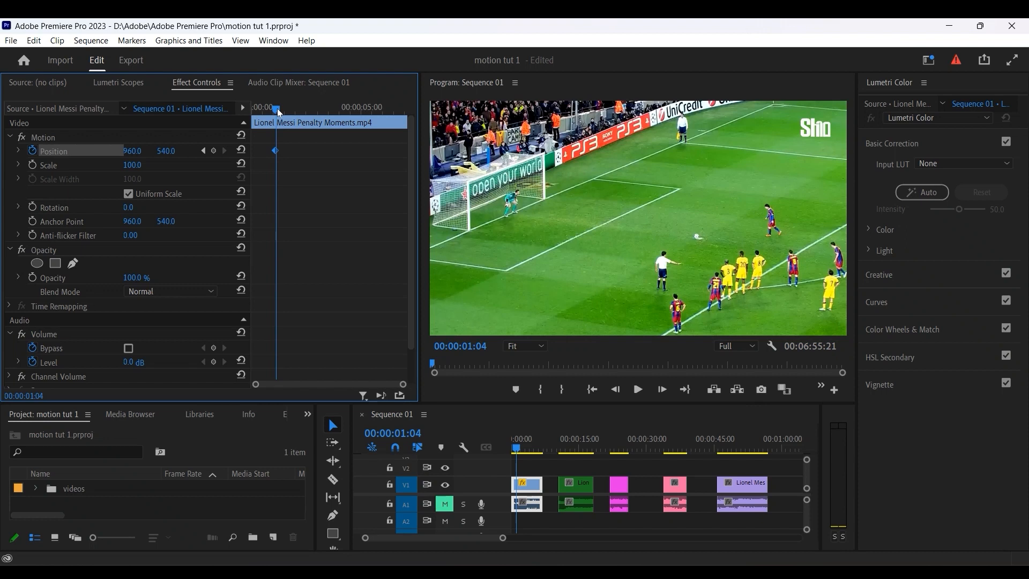
left_click_drag(275, 109, 274, 111)
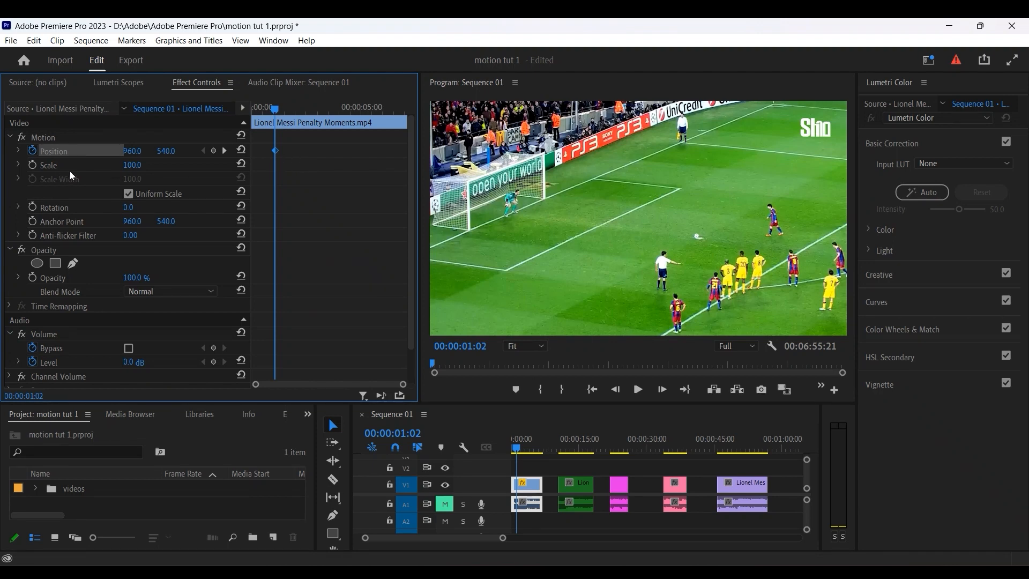
left_click(31, 165)
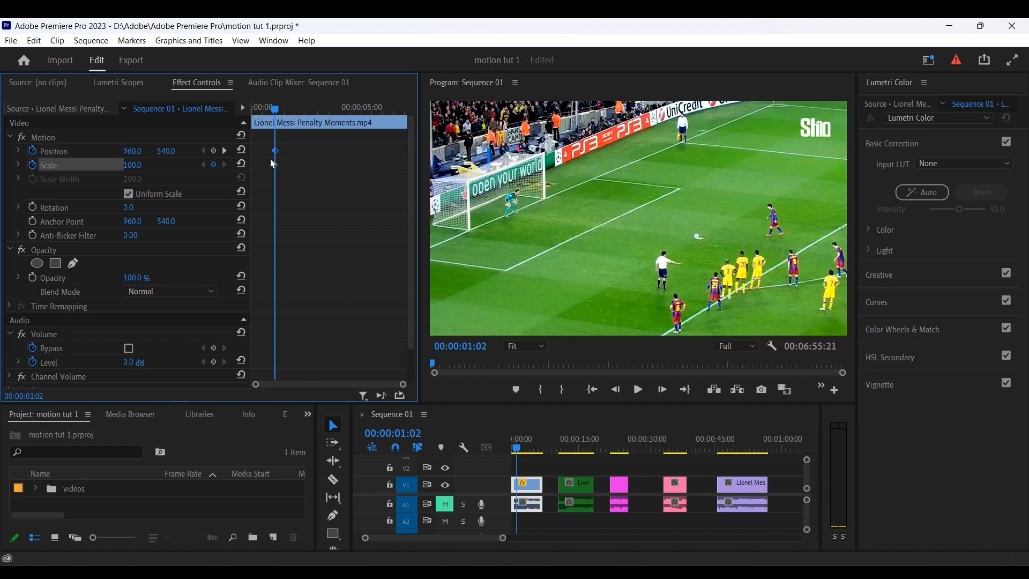
mouse_move(129, 167)
left_mouse_down()
mouse_move(169, 166)
mouse_move(144, 167)
left_mouse_up()
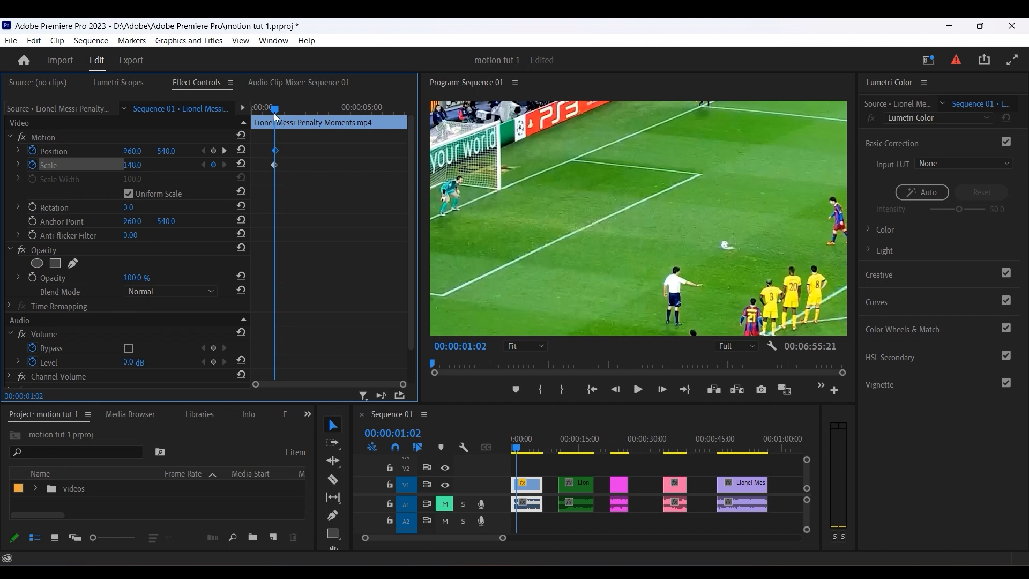
left_click_drag(274, 113, 276, 112)
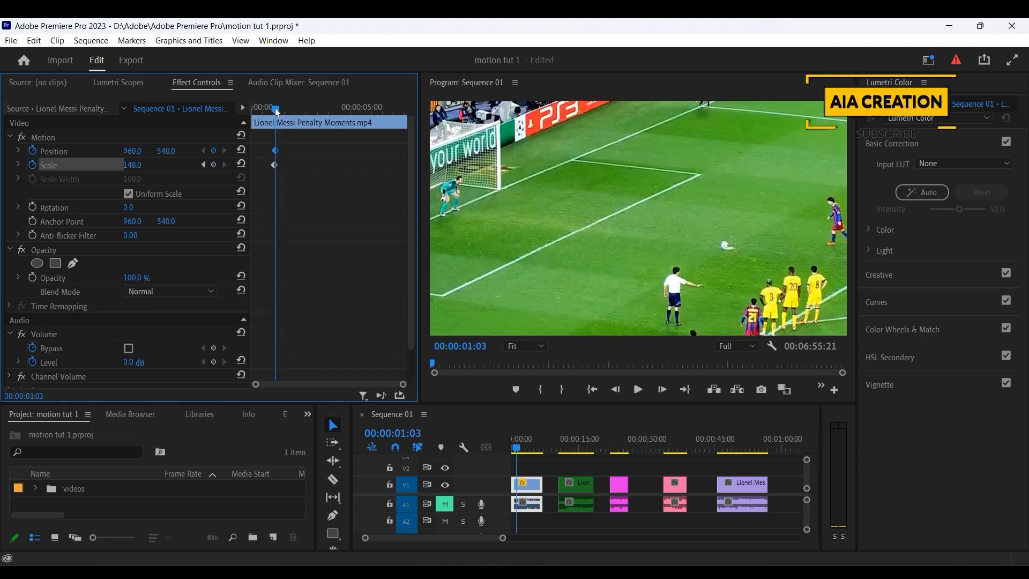
Step: Add Scale and Position keyframes to the penalty clip at 00:00:02:20, where the ball is struck
key("Right")
key("Right")
key("Right")
key("Right")
key("Right")
key("Right")
key("Right")
key("Right")
key("Right")
key("Right")
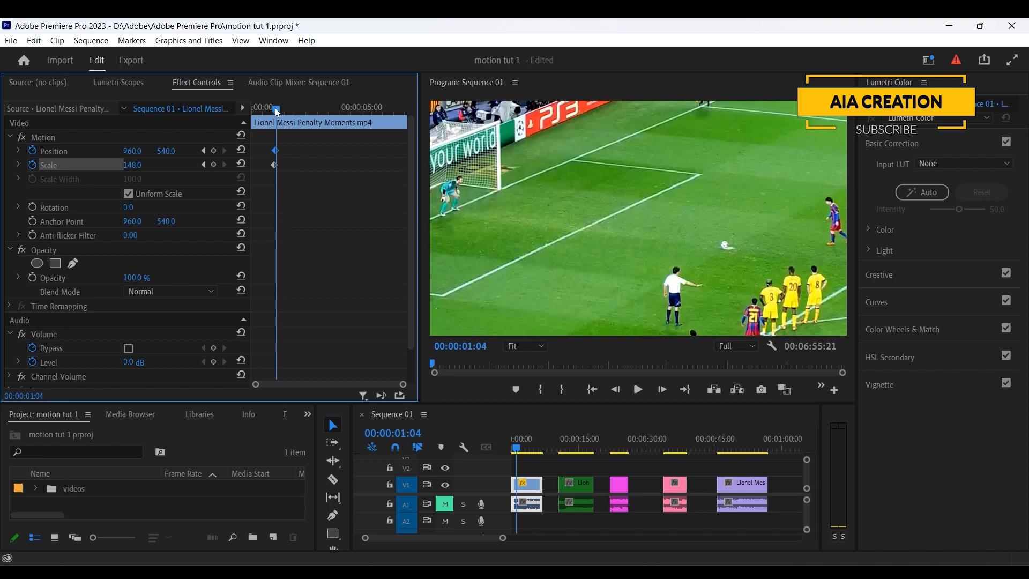
key("Right")
key("Right")
key("Right")
key("Right")
key("Right")
key("Right")
key("Right")
key("Right")
key("Right")
key("Right")
key("Right")
key("Right")
key("Right")
key("Right")
key("Right")
key("Right")
key("Right")
key("Right")
key("Right")
key("Right")
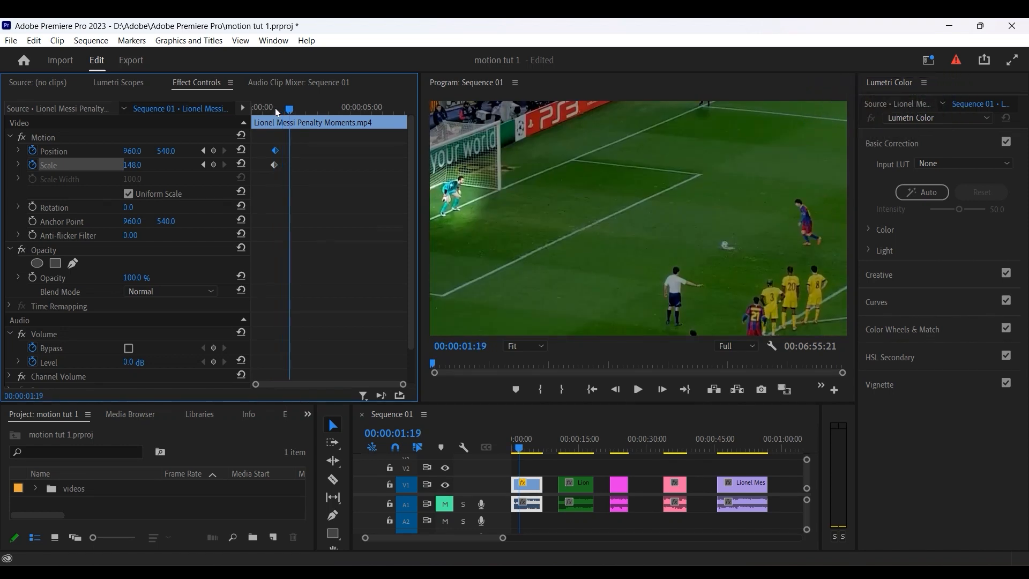
key("Right")
key("Right")
key("Right")
key("Right")
key("Right")
key("Right")
key("Right")
key("Right")
key("Right")
key("Right")
key("Right")
key("Right")
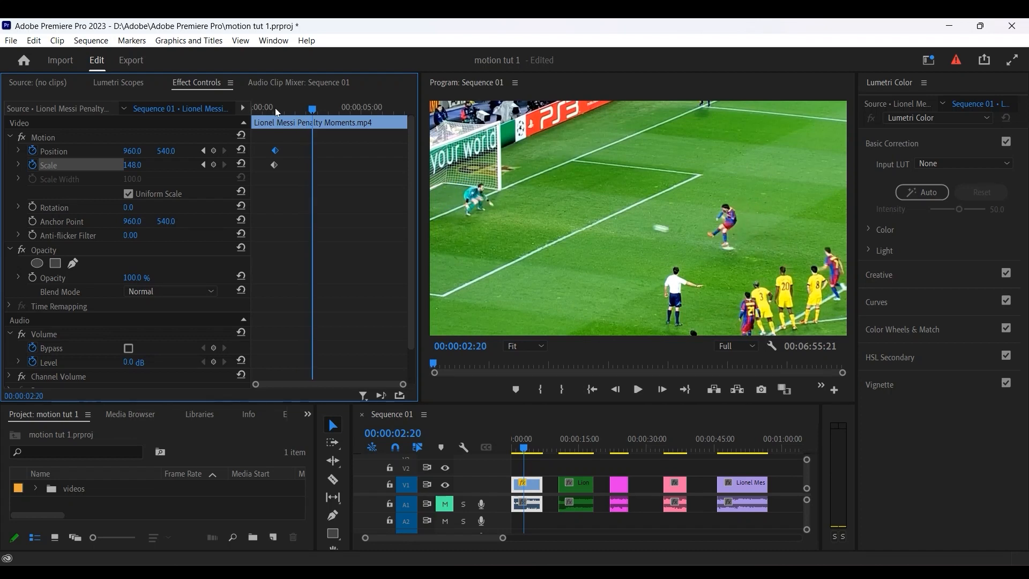
left_click(214, 165)
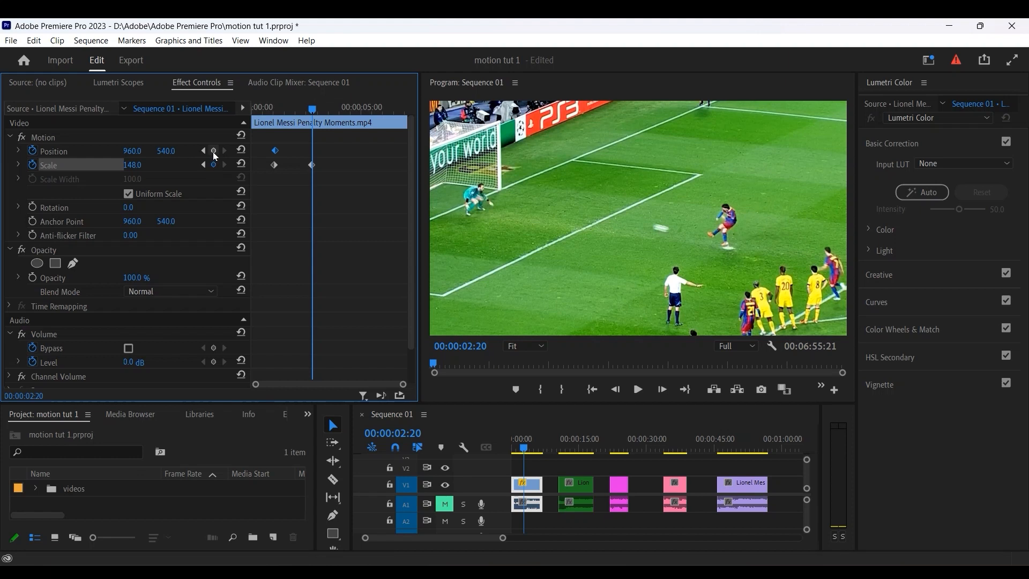
left_click(213, 151)
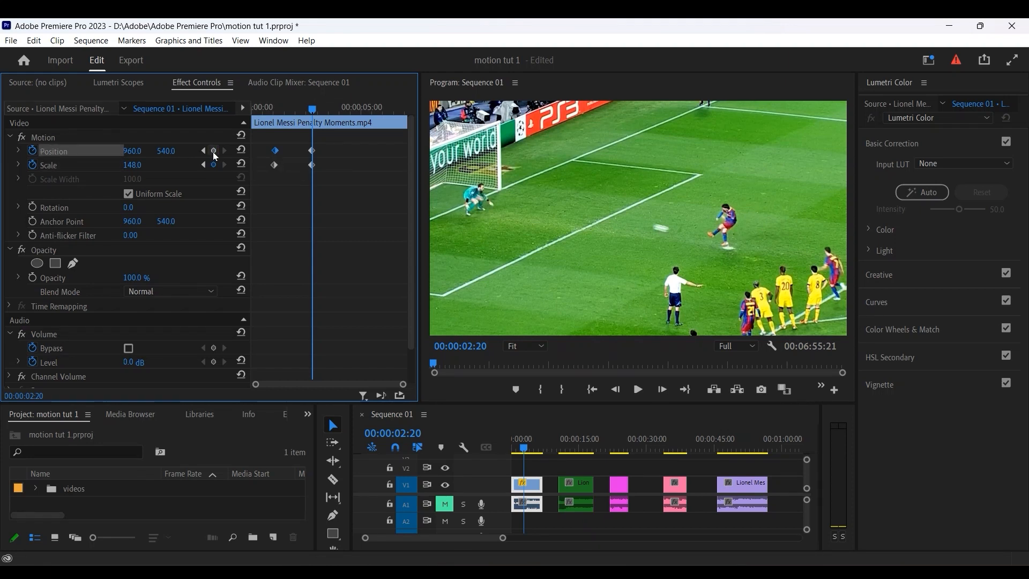
Step: Set the clip's keyframes at 00:00:02:20 to position 1284, 580 and scale 162
left_click(134, 166)
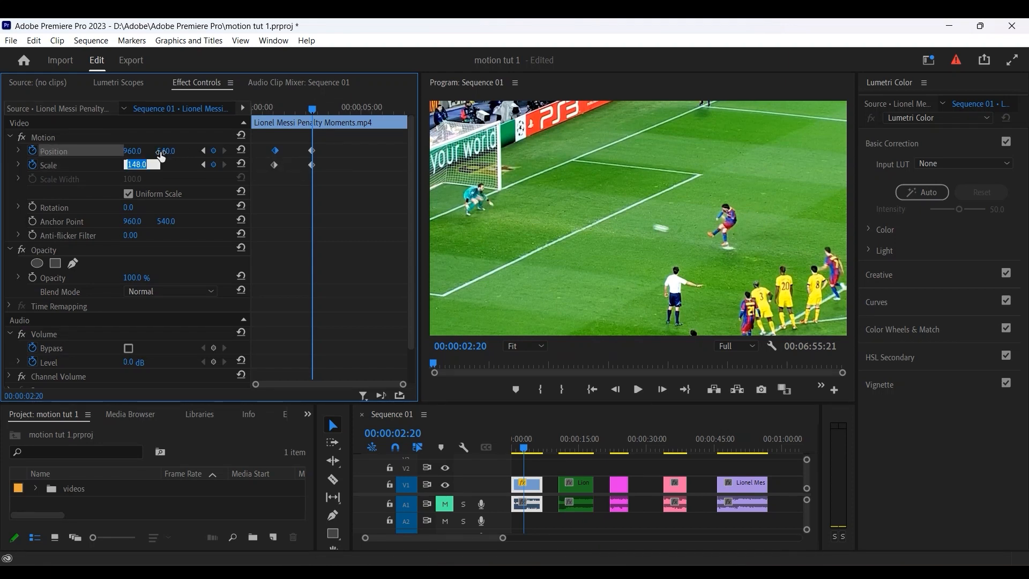
left_click_drag(133, 151, 306, 152)
left_click_drag(136, 168, 171, 153)
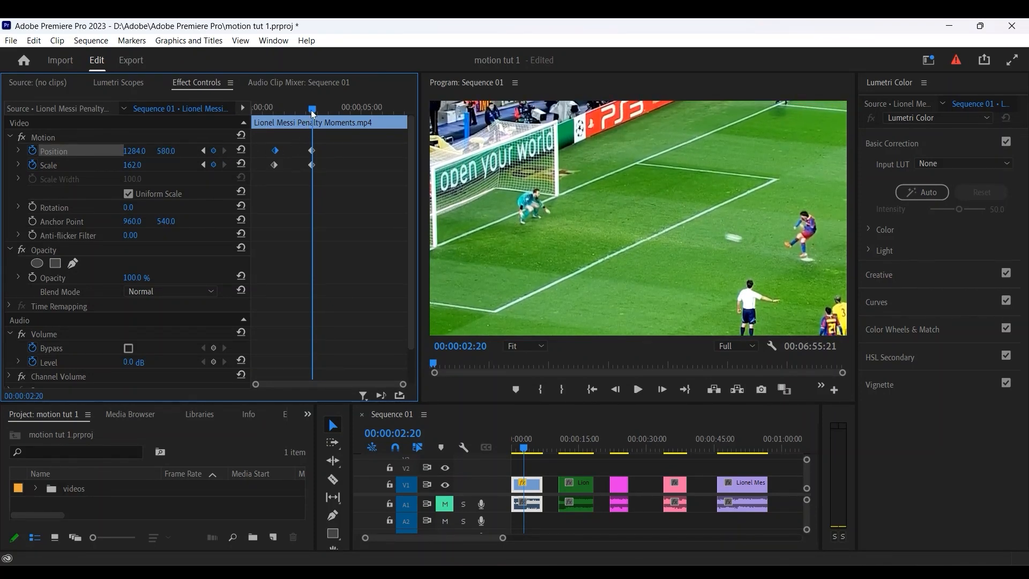
Step: Add Scale and Position keyframes at 00:00:04:05 with position 1620, 606 and scale 196
left_click_drag(314, 113, 343, 114)
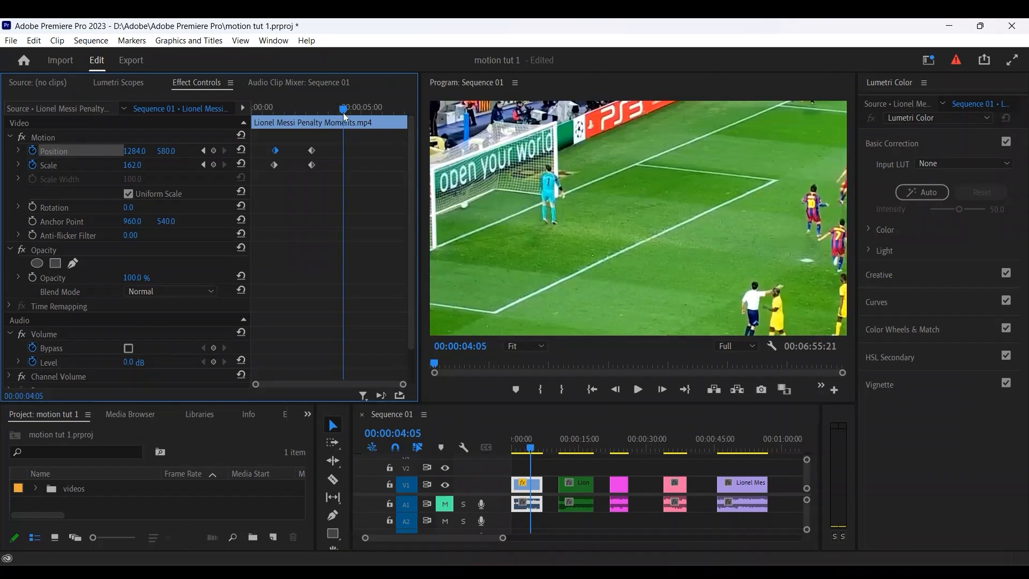
left_click(213, 165)
left_click(213, 151)
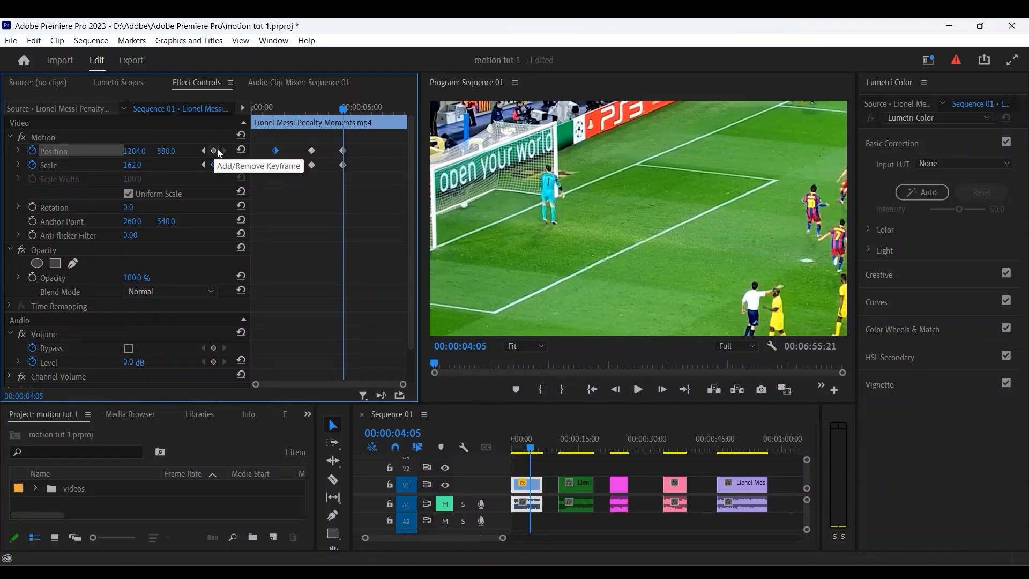
left_click_drag(134, 172, 167, 152)
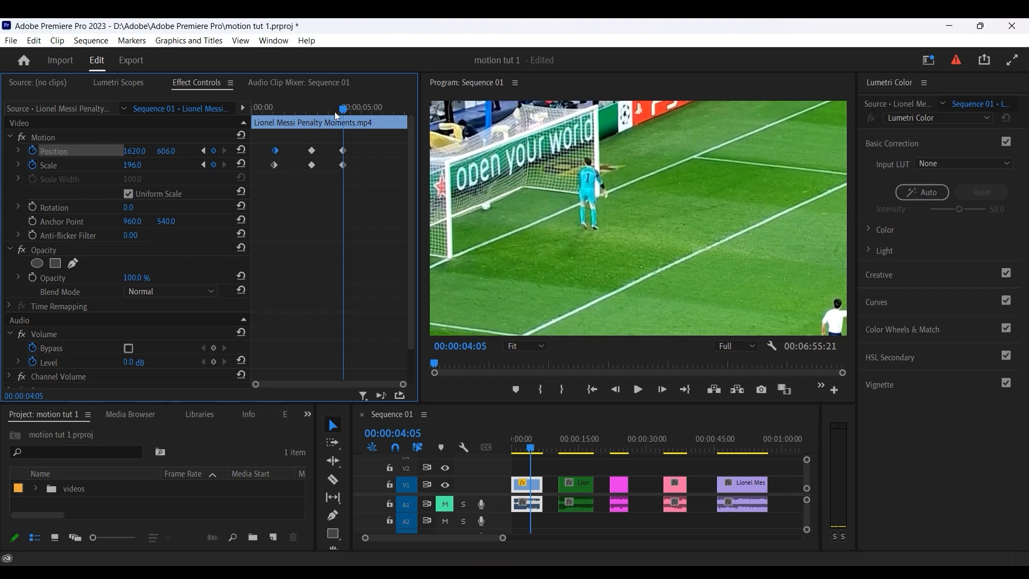
Step: Play back the keyframed motion from 00:00:00:17 and return the playhead to 00:00:00:21
left_click_drag(342, 112, 266, 112)
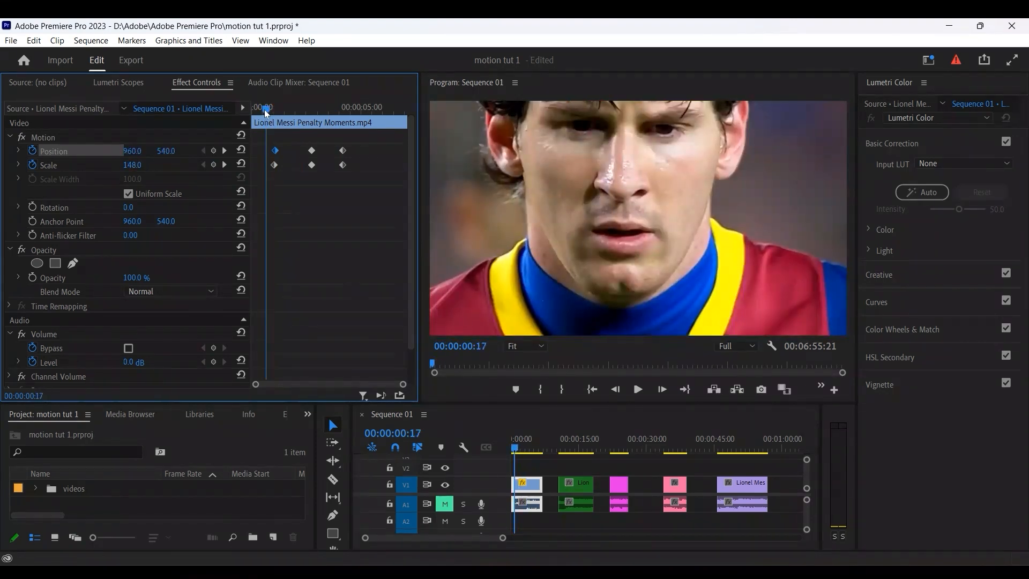
key("space")
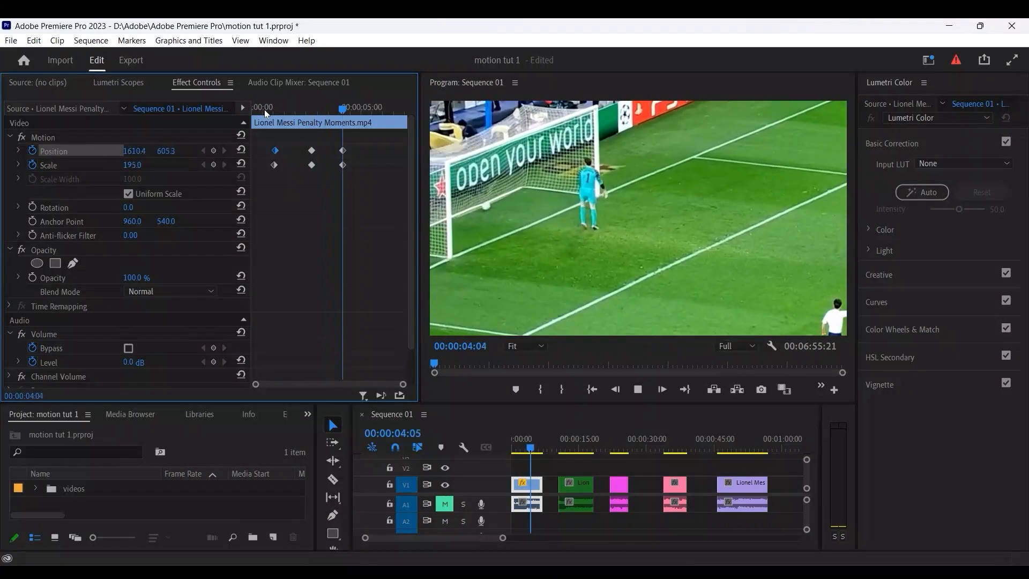
left_click_drag(359, 109, 270, 122)
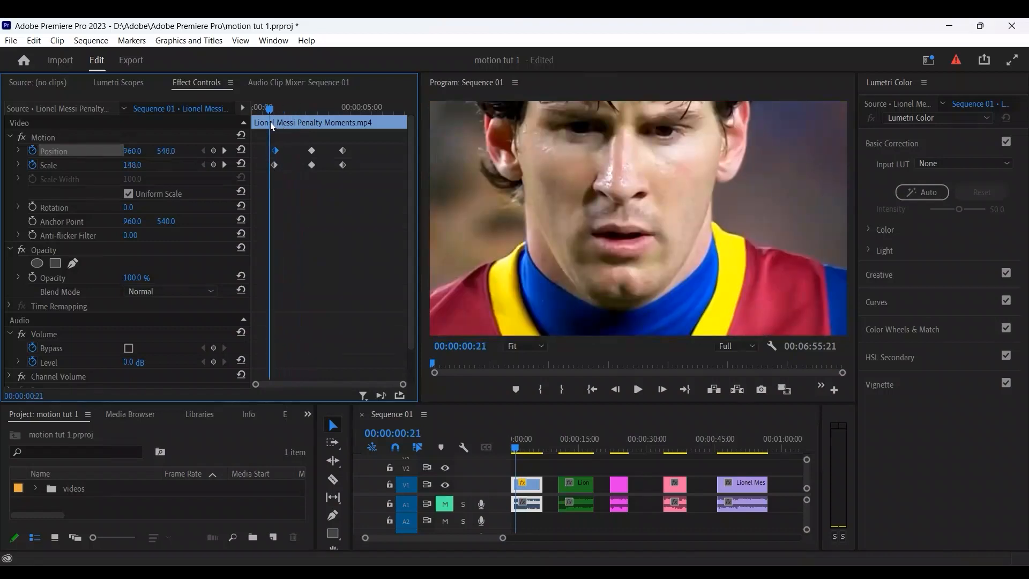
Step: Apply Ease In temporal interpolation to the first two pairs of Position and Scale keyframes
left_click(351, 172)
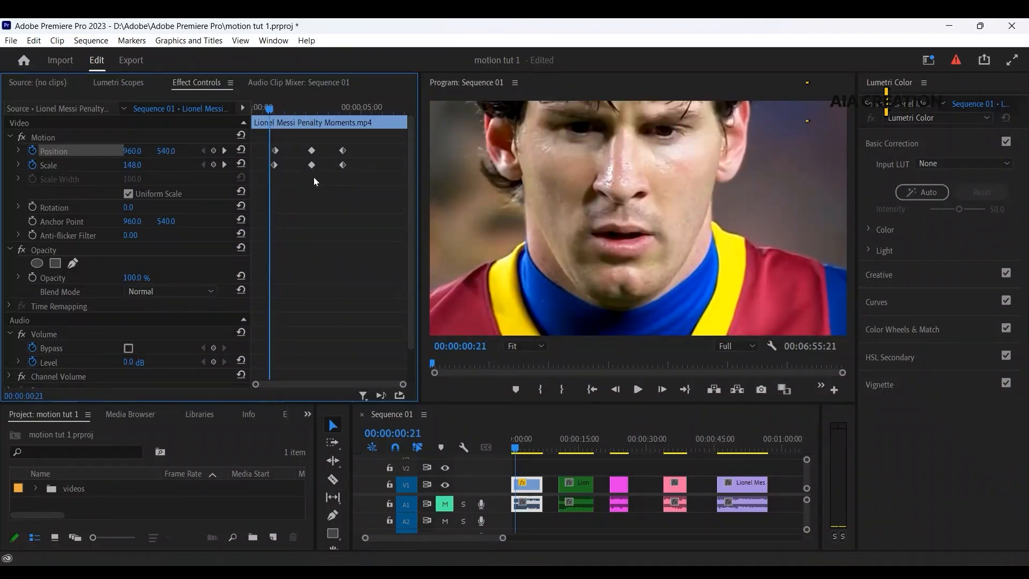
left_click_drag(315, 146, 271, 154)
right_click(293, 167)
mouse_move(364, 260)
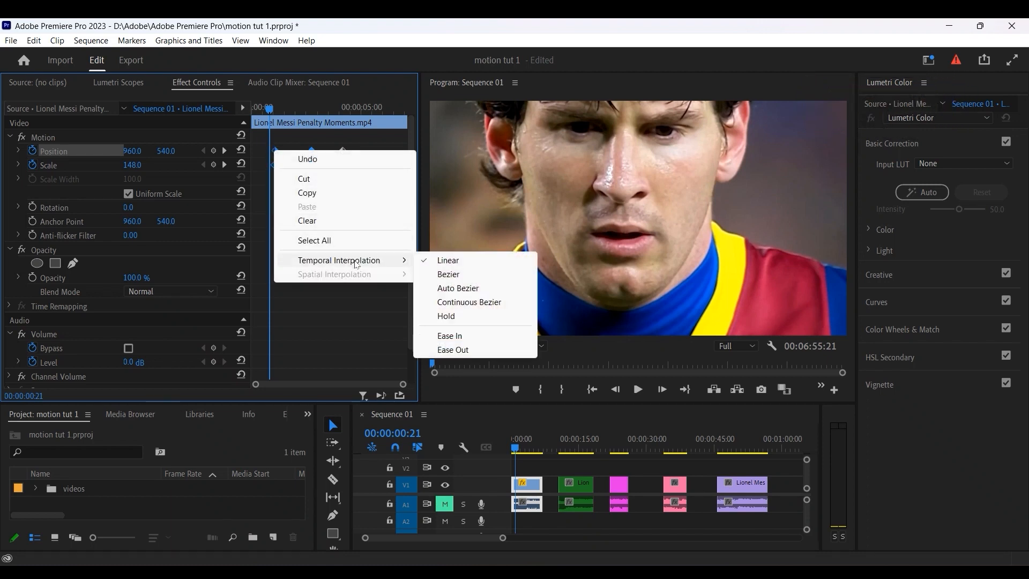
left_click(464, 337)
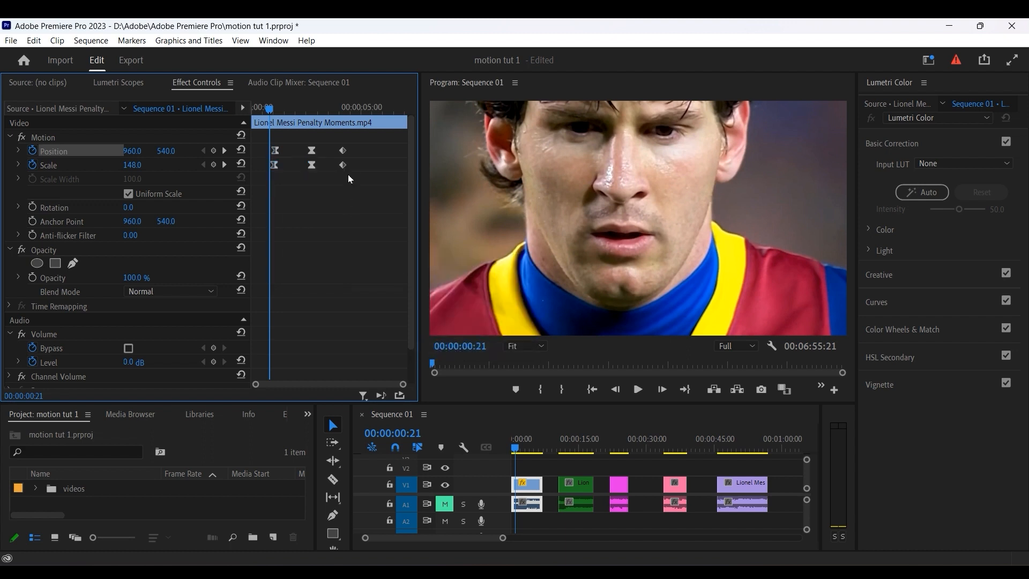
Step: Apply Ease In temporal interpolation to the Position and Scale keyframes at 00:00:04:05 and play back the eased motion
left_click_drag(339, 156, 336, 146)
right_click(344, 155)
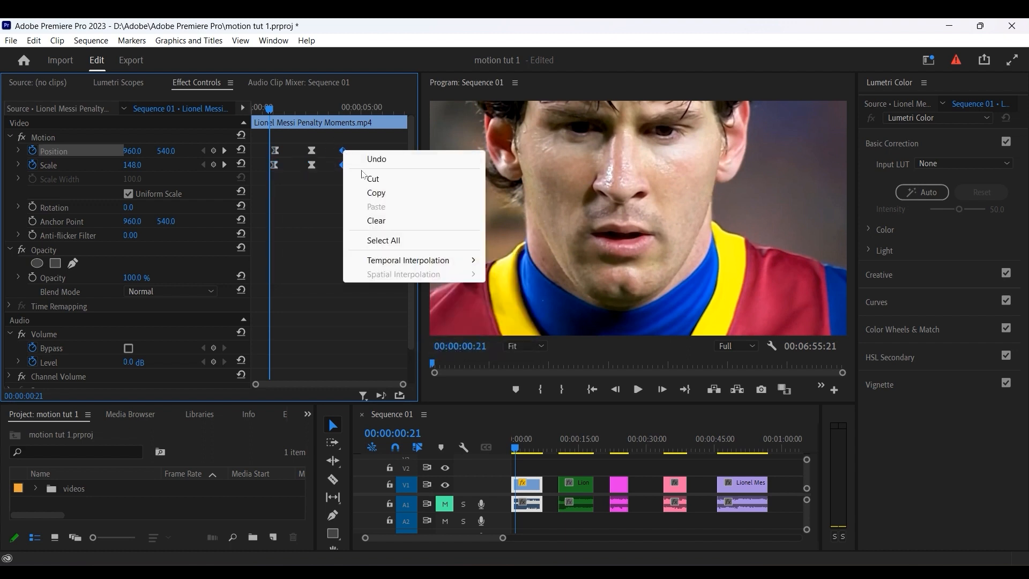
mouse_move(406, 260)
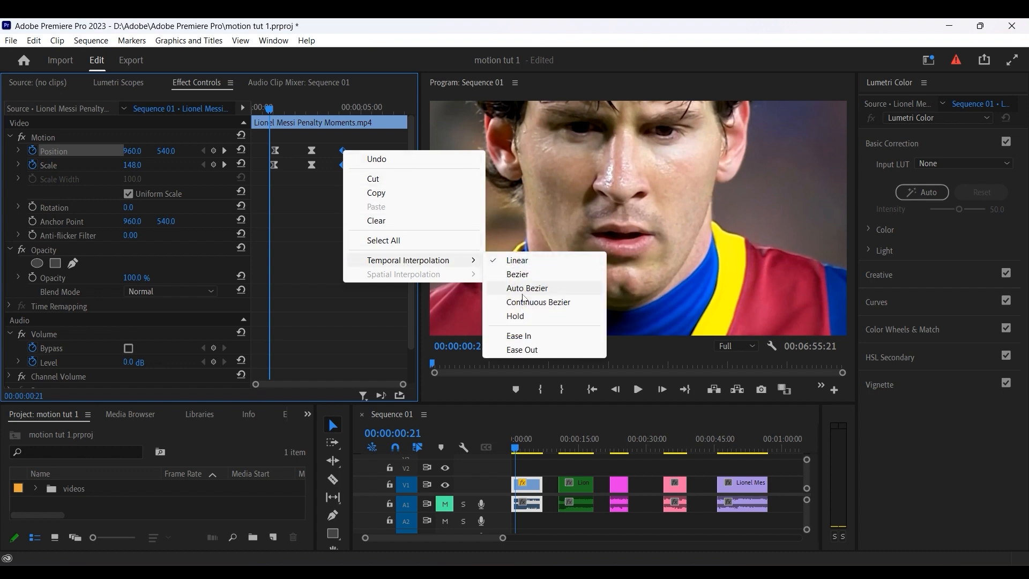
left_click(528, 339)
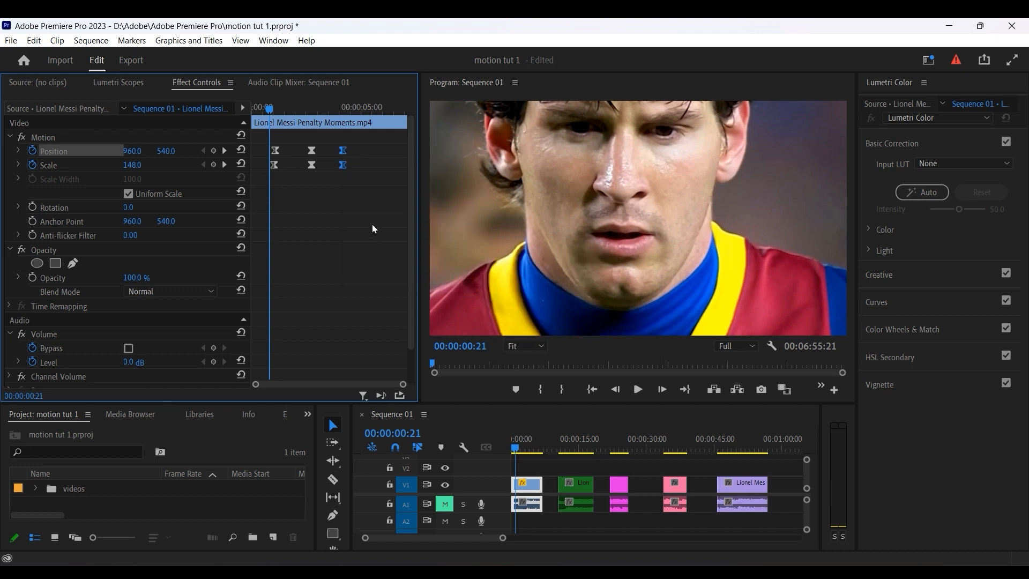
left_click(269, 111)
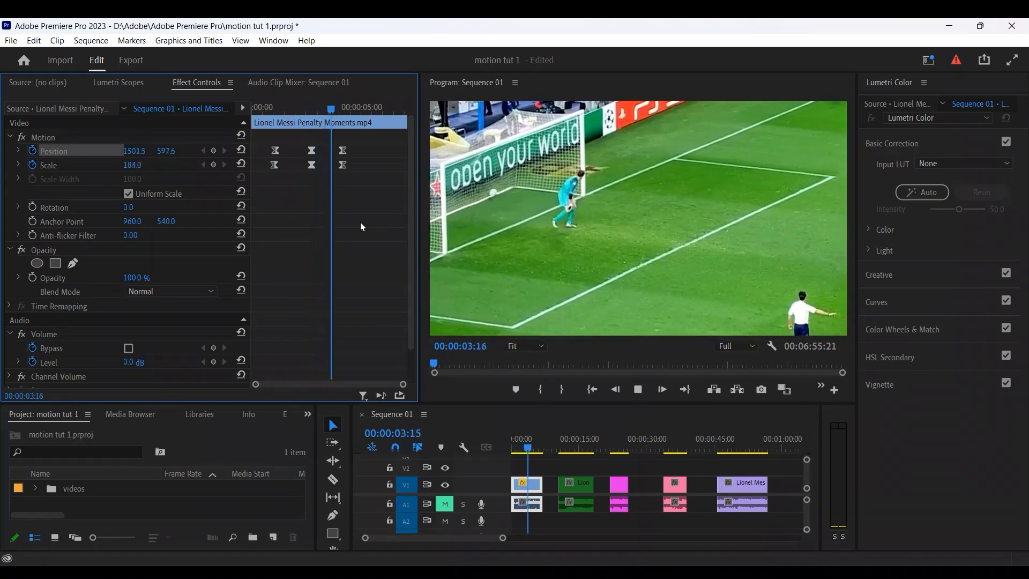
Step: Add Scale and Position keyframes at 00:00:04:08, in the shot behind the kicker, with position 947, 606 and scale 152
mouse_move(364, 108)
left_mouse_down()
mouse_move(271, 109)
mouse_move(346, 110)
left_mouse_up()
left_click(213, 164)
left_click(213, 151)
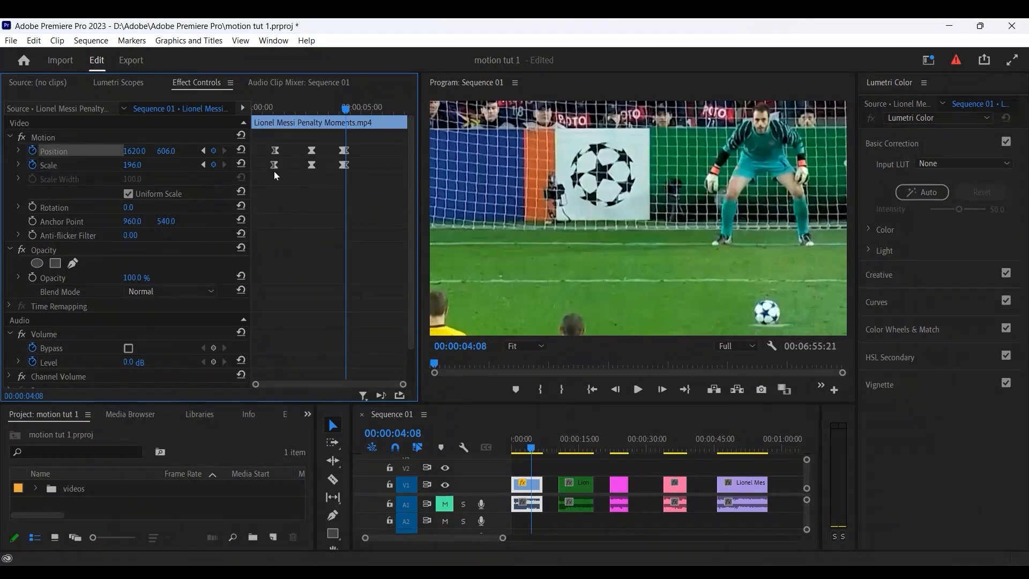
left_click_drag(134, 151, 0, 151)
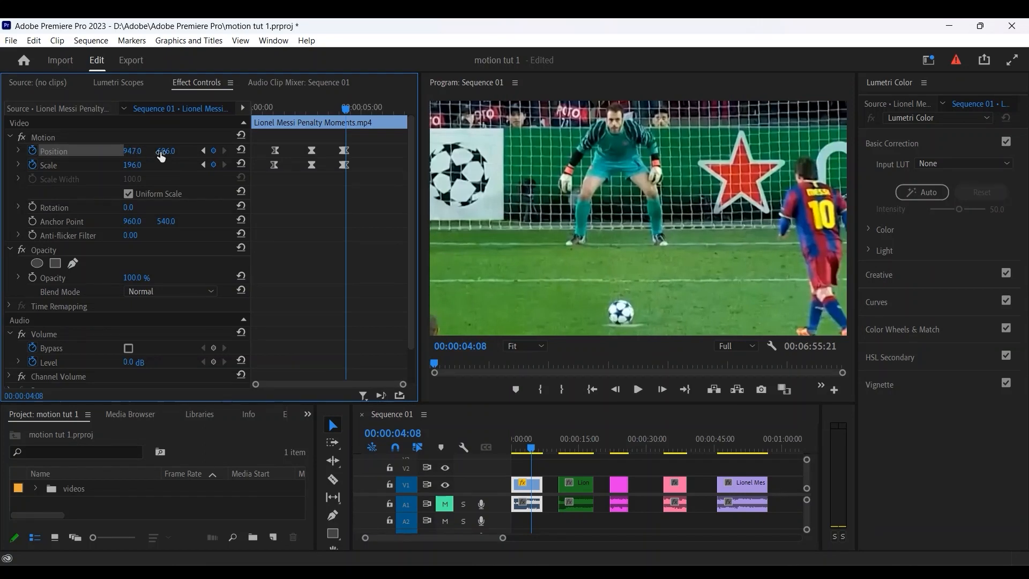
left_click_drag(133, 166, 161, 166)
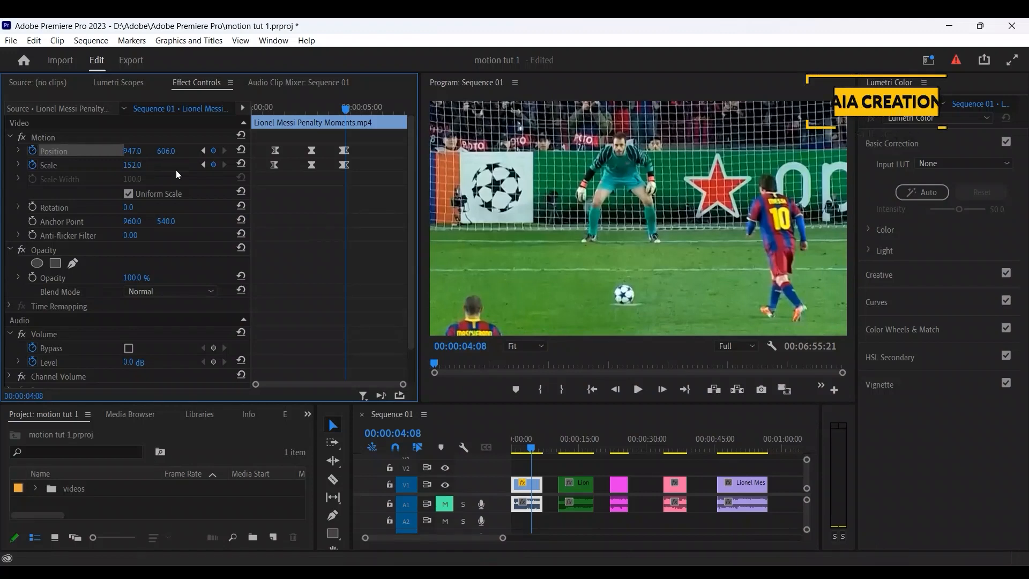
Step: Add Position and Scale keyframes at 00:00:07:00, set that position to 448, 606, and play back from 00:00:04:02
left_click_drag(348, 112, 404, 112)
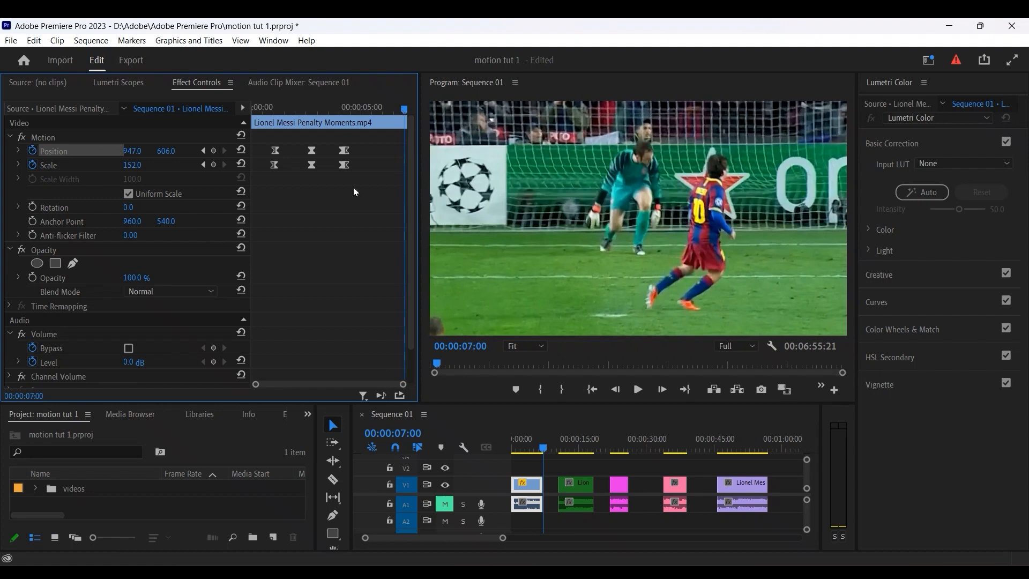
left_click(215, 152)
left_click(213, 165)
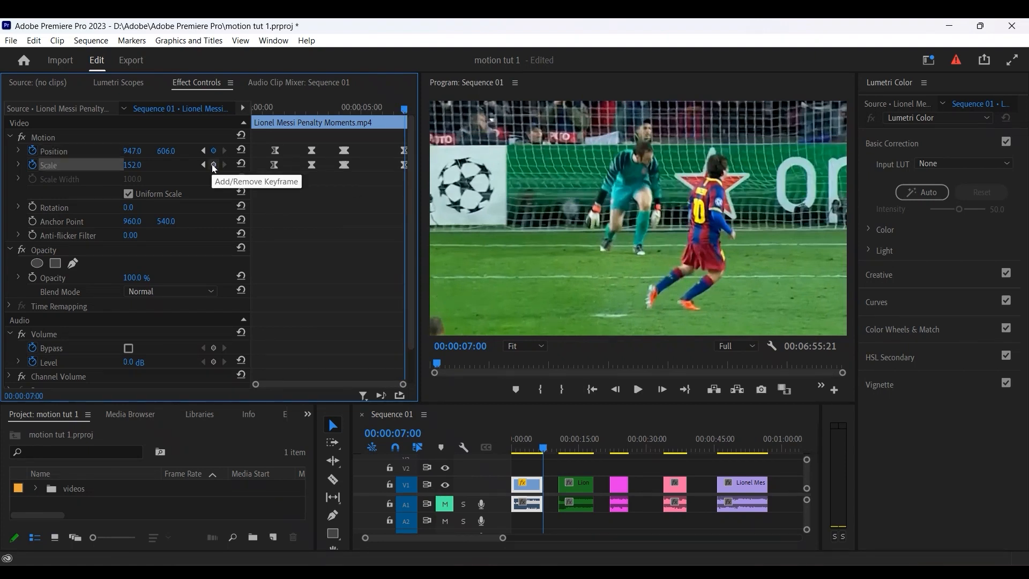
left_click_drag(133, 152, 24, 152)
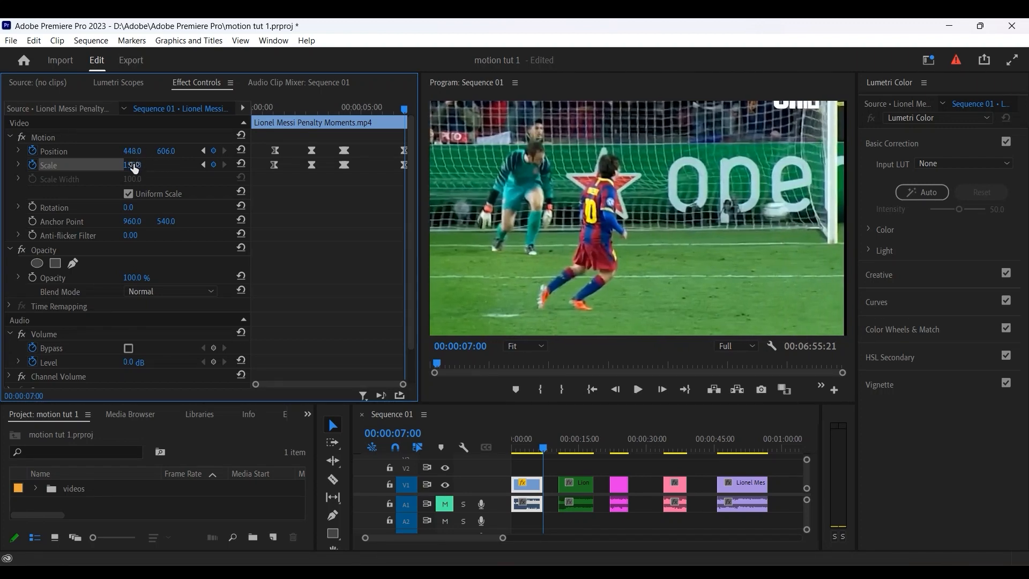
left_click(342, 111)
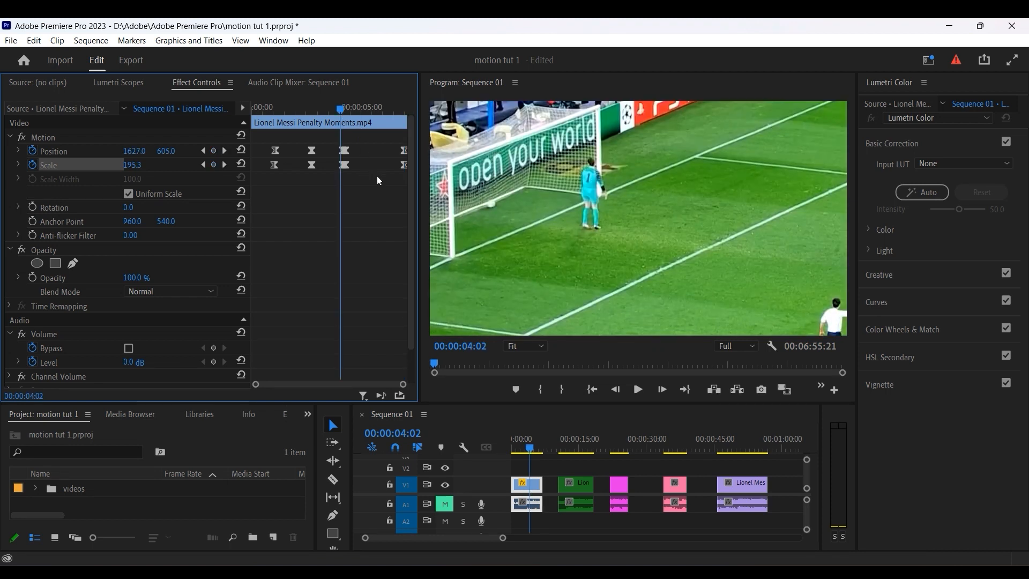
key("space")
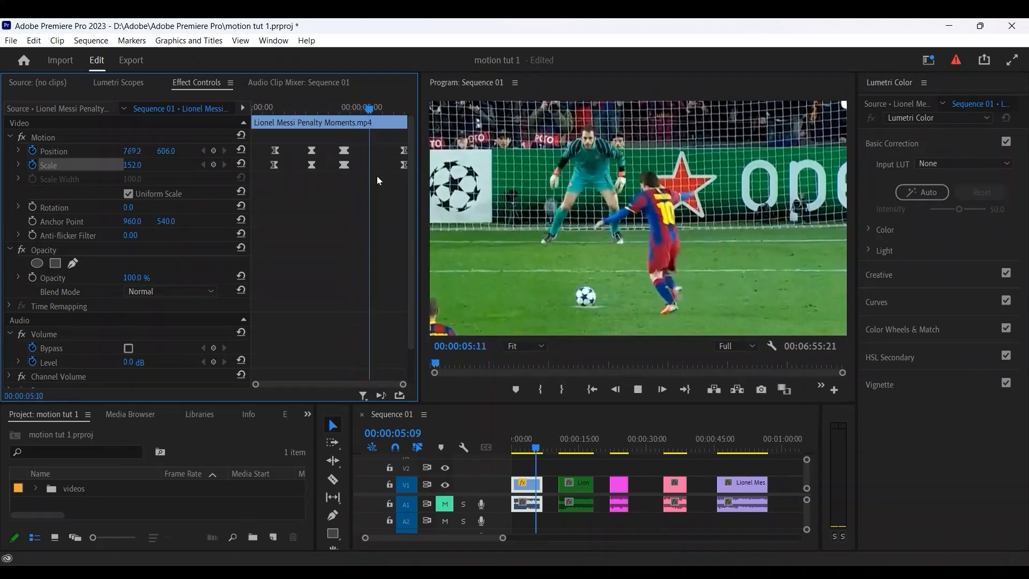
Step: Select the green penalty clip, the second on V1, and park the playhead at 00:00:09:04 in its wide shot
left_click(569, 482)
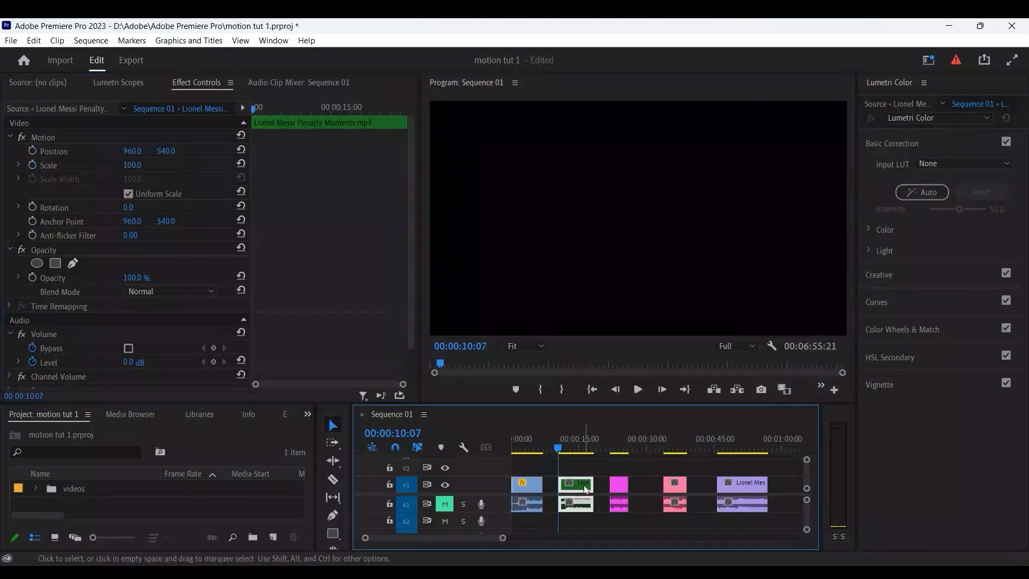
key("space")
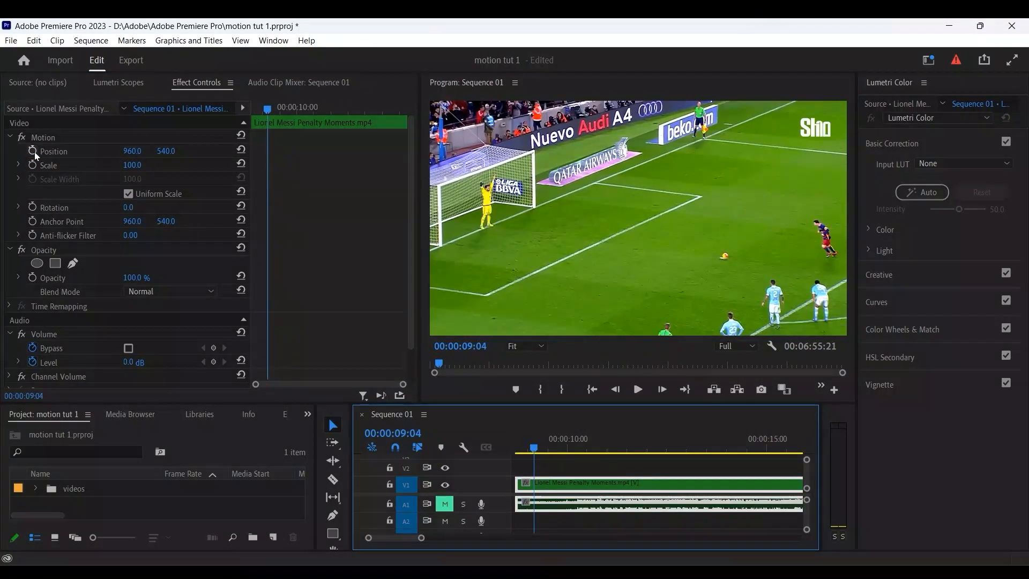
left_click(35, 152)
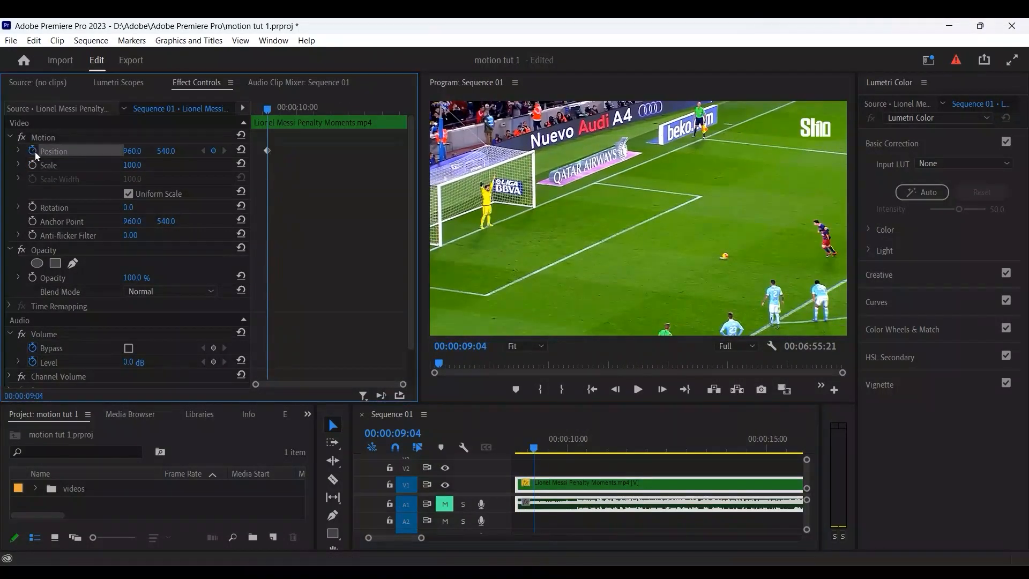
left_click(33, 165)
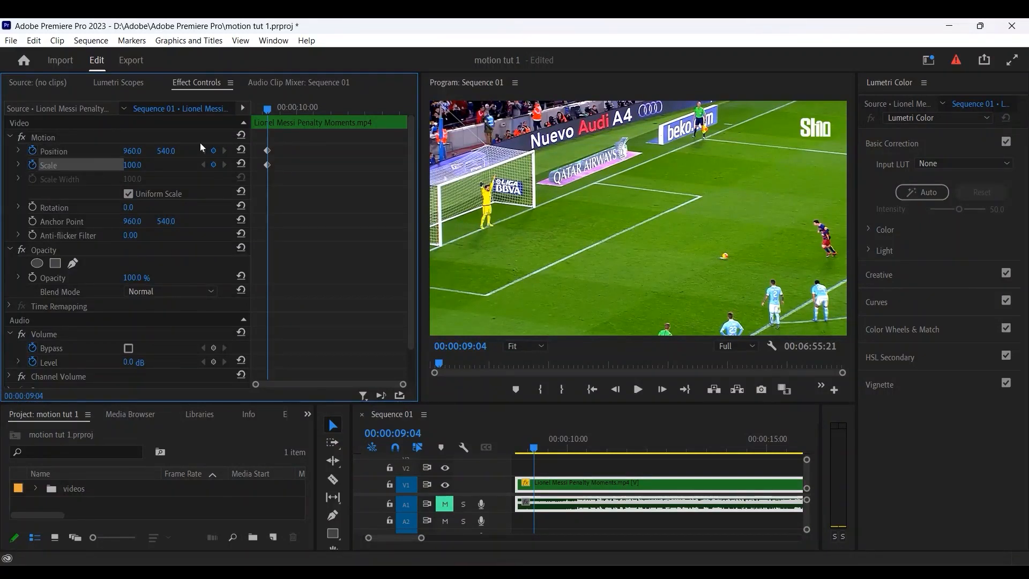
left_click_drag(133, 165, 92, 171)
Step: Turn on Position and Scale keyframing for the green clip at 00:00:09:04 with position 256, 287 and scale 178
left_click(42, 152)
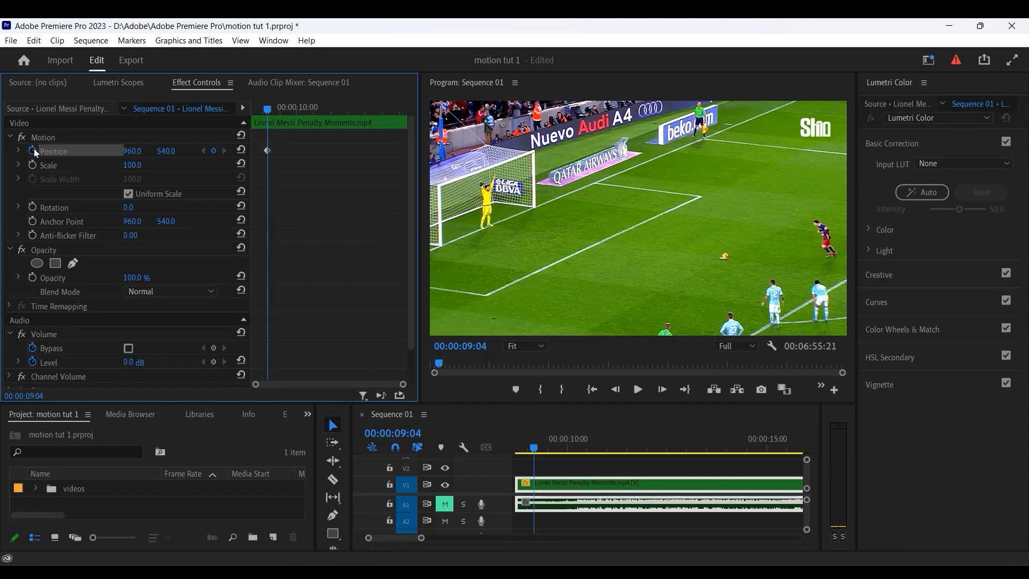
left_click(33, 165)
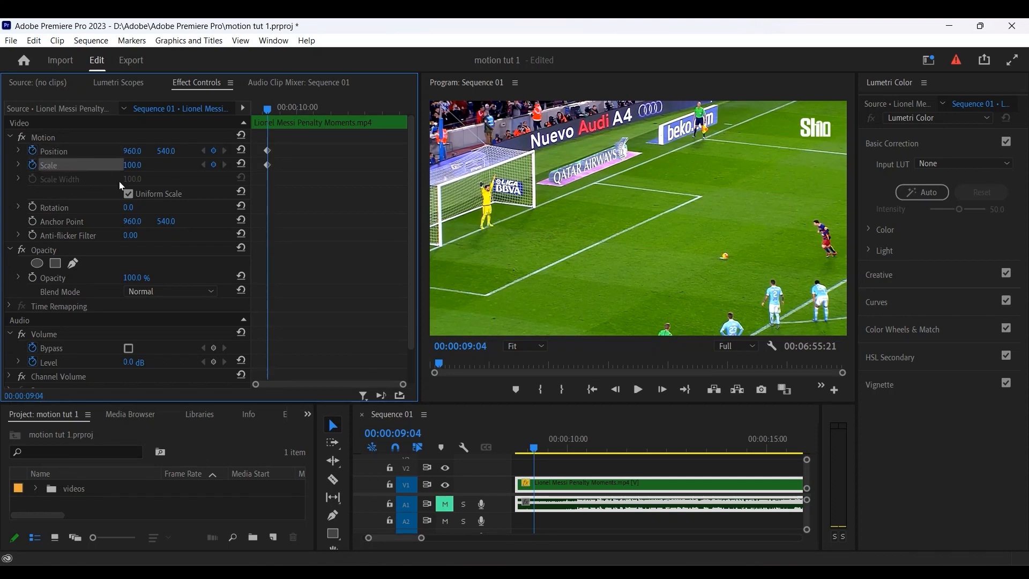
left_click_drag(129, 170, 181, 154)
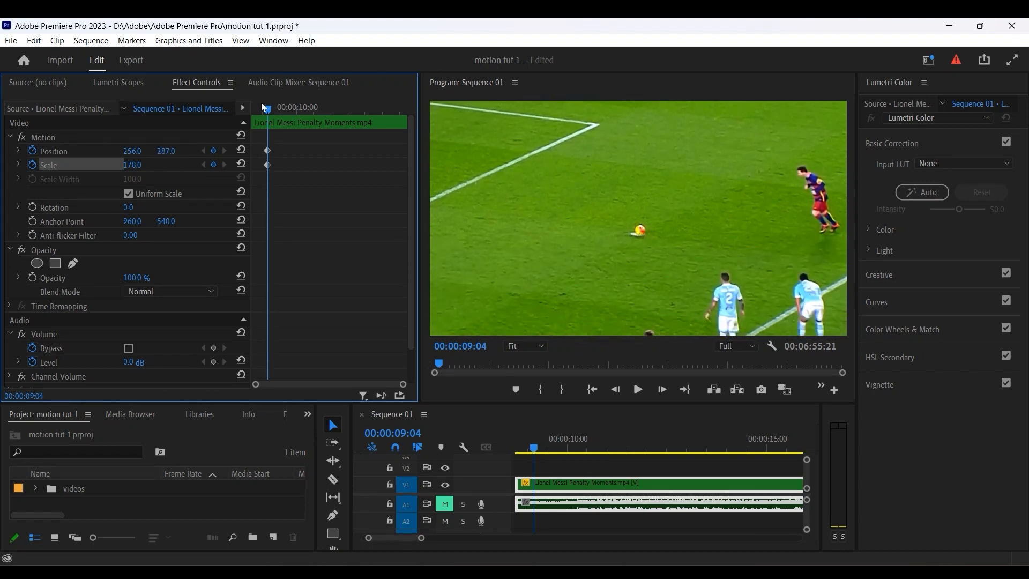
Step: Add starting keyframes on the green clip's first frame, 00:00:08:17, by resetting Position to 960, 540 and Scale to 100
left_click_drag(267, 112, 239, 112)
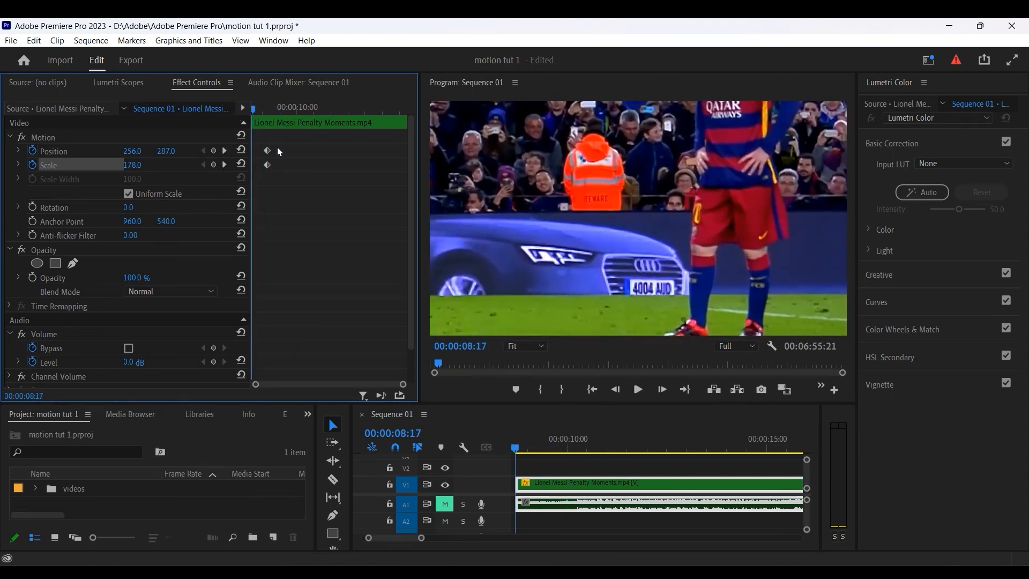
left_click_drag(259, 139, 275, 174)
left_click(240, 166)
left_click(242, 150)
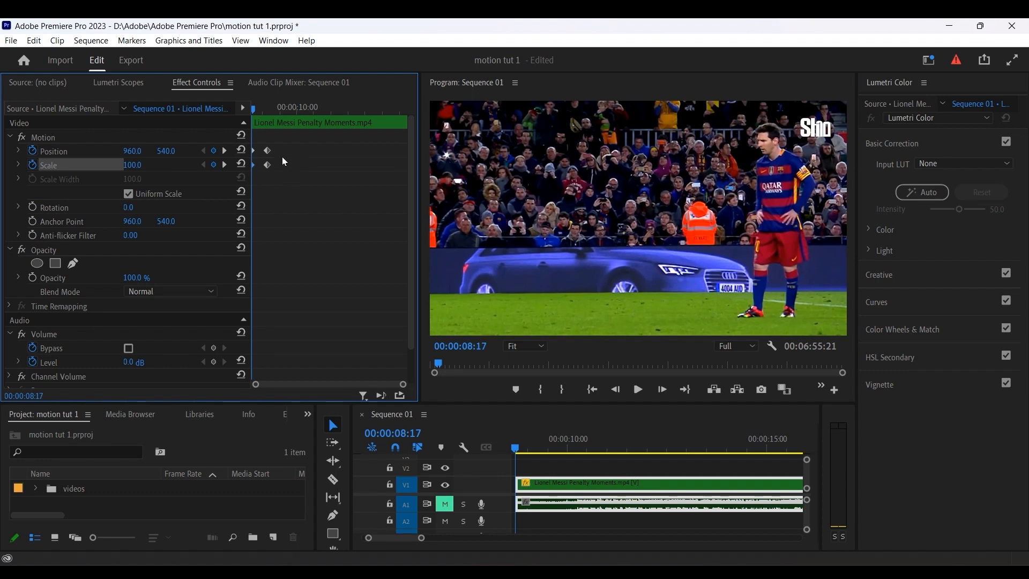
Step: Add two more pairs of Position and Scale keyframes in the green clip's wide shot, with scale 212 and the second position at -108, 287
left_click_drag(256, 111, 313, 111)
left_click_drag(131, 153, 150, 165)
left_click_drag(310, 110, 339, 111)
left_click(214, 151)
left_click(213, 165)
left_click_drag(132, 152, 2, 153)
Step: Add a keyframe pair holding the previous framing, and another at 00:00:12:06 with position 1561, 511 and scale 185
left_click_drag(339, 109, 380, 112)
left_click(214, 152)
left_click(213, 165)
left_click(213, 152)
left_click(213, 165)
left_click_drag(132, 152, 691, 152)
left_click_drag(165, 152, 272, 152)
mouse_move(379, 110)
left_mouse_down()
mouse_move(361, 121)
mouse_move(380, 109)
left_mouse_up()
left_click_drag(134, 152, 139, 152)
left_click_drag(380, 110, 375, 171)
left_click_drag(379, 165, 373, 165)
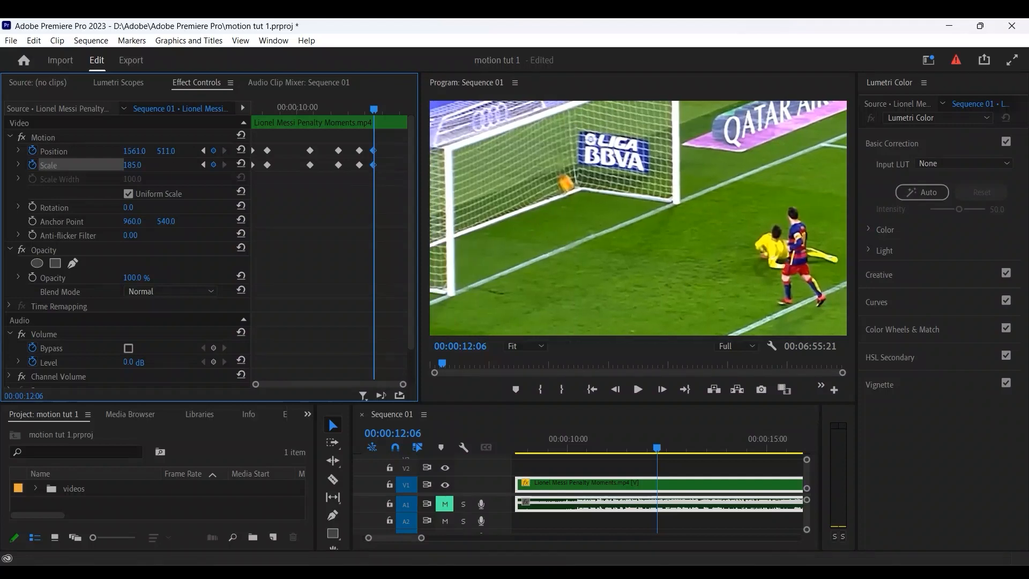
Step: Play back the green clip's framing change around 00:00:12:06 and move on to 00:00:15:01
left_click_drag(375, 110, 362, 111)
left_click(639, 390)
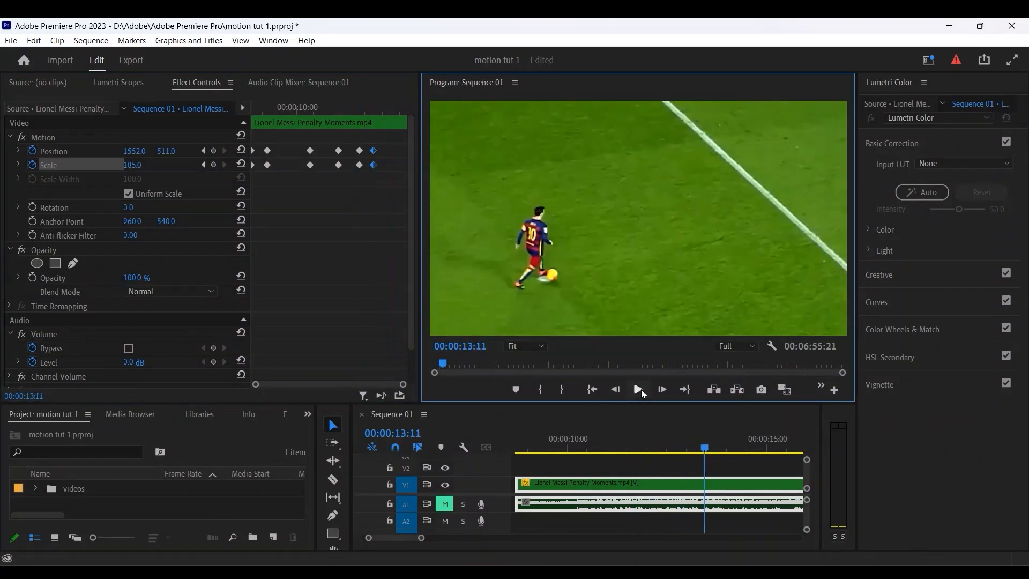
left_click(520, 448)
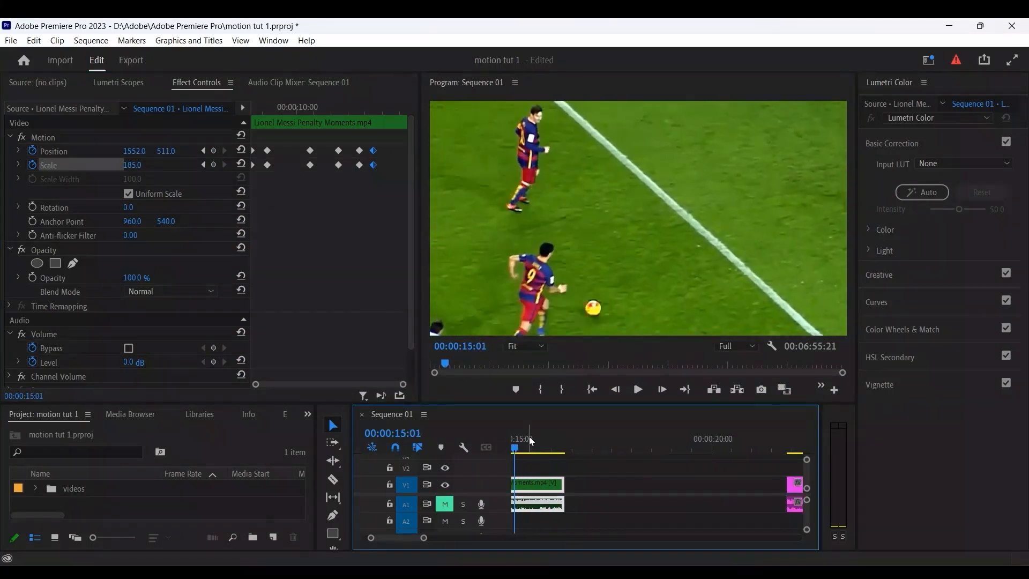
Step: Add two pairs of Position and Scale keyframes near the green clip's end, the second with position 673, 511 and scale 185
left_click(376, 111)
mouse_move(377, 116)
left_mouse_down()
mouse_move(416, 116)
mouse_move(385, 115)
left_mouse_up()
left_click_drag(422, 538, 441, 541)
left_click_drag(384, 109, 410, 107)
left_click_drag(421, 162, 509, 161)
left_click_drag(423, 110, 491, 116)
left_click(266, 151)
left_click(266, 165)
left_click_drag(160, 151, 11, 151)
left_click_drag(490, 152, 481, 153)
Step: Add a Position and Scale keyframe pair at 00:00:16:06, lower the horizontal position, raise the vertical value, and play back the ending
mouse_move(489, 110)
left_mouse_down()
mouse_move(477, 112)
mouse_move(494, 113)
left_mouse_up()
left_click(266, 151)
left_click(265, 165)
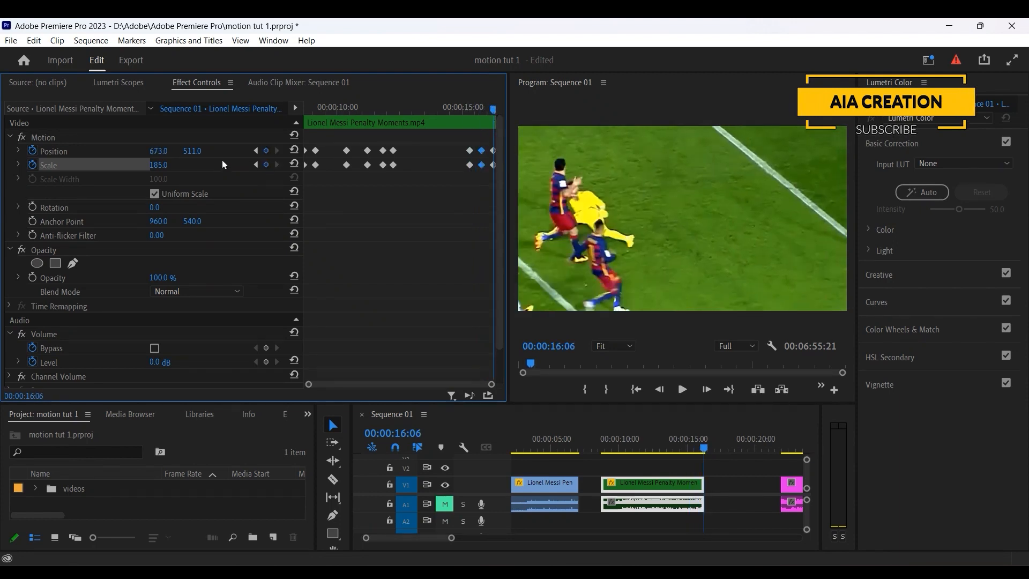
left_click_drag(159, 152, 105, 152)
left_click_drag(191, 152, 202, 156)
left_click_drag(493, 111, 457, 112)
left_click(685, 392)
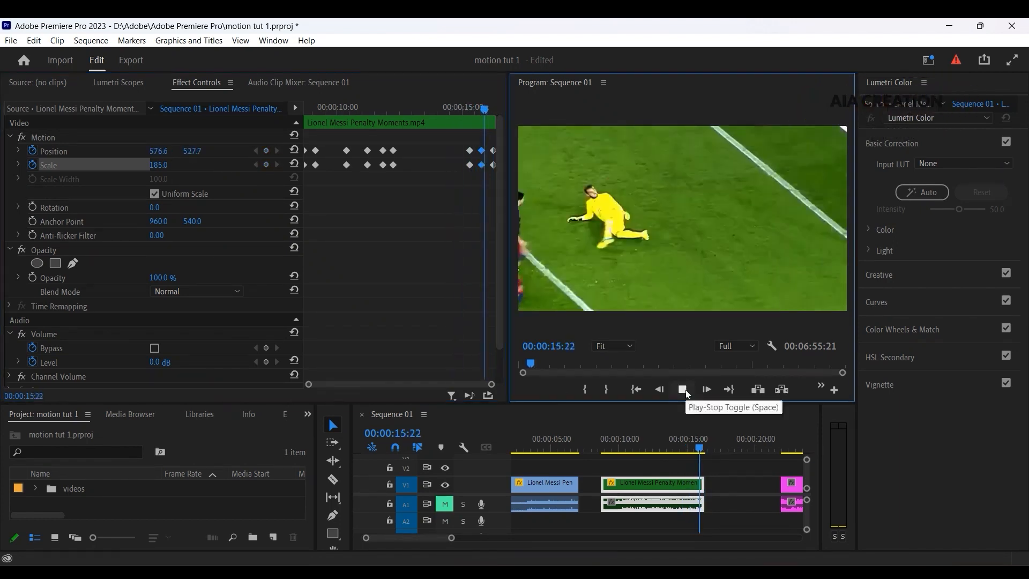
Step: Apply Ease In and Ease Out temporal interpolation to all Position and Scale keyframes between the green clip's first and last pairs
left_click_drag(313, 175, 465, 154)
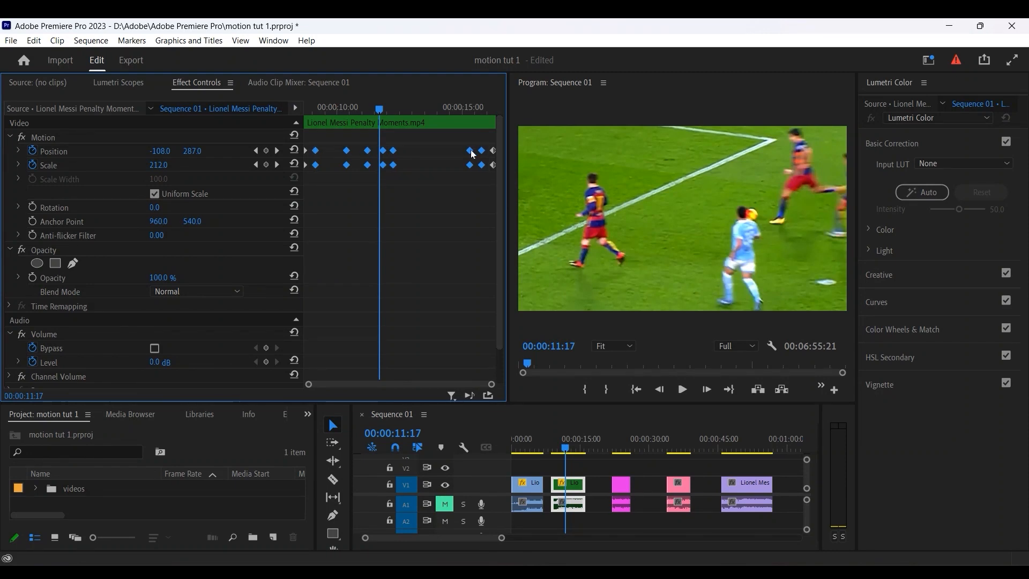
right_click(474, 155)
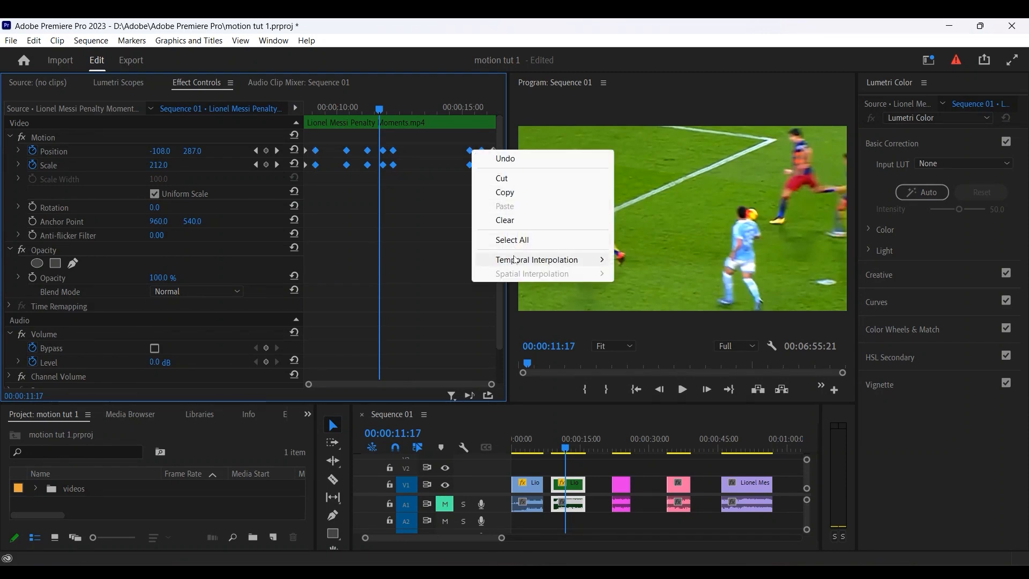
mouse_move(617, 265)
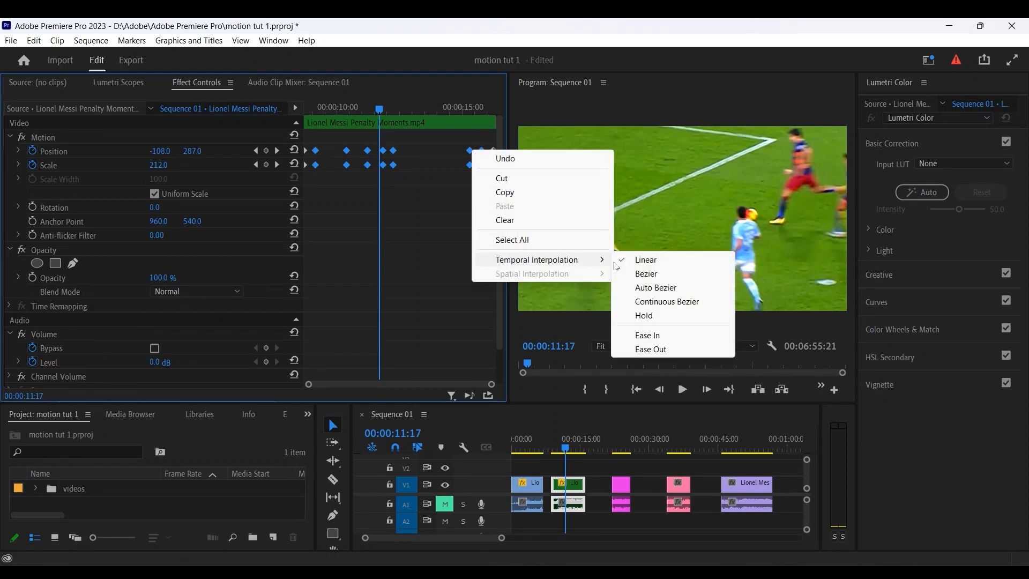
left_click(651, 349)
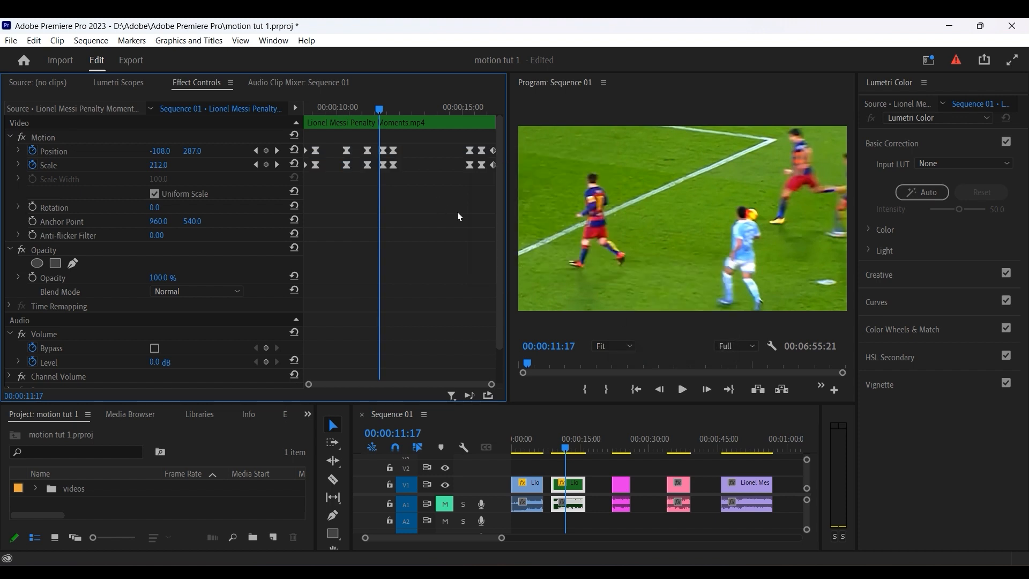
Step: Apply Ease In temporal interpolation to the green clip's last Position and Scale keyframe pair
left_click_drag(493, 176, 497, 153)
right_click(494, 156)
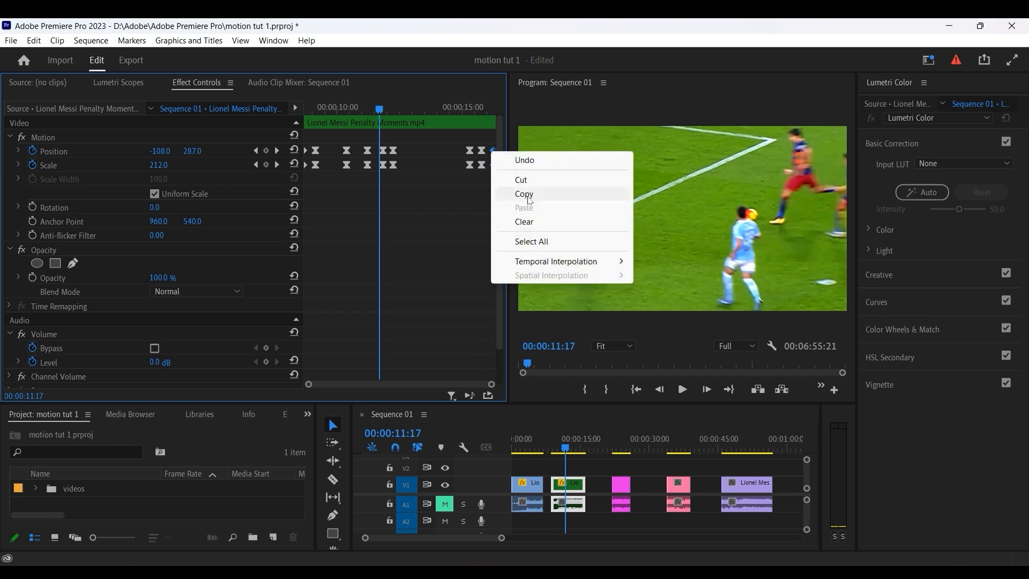
mouse_move(547, 262)
left_click(659, 338)
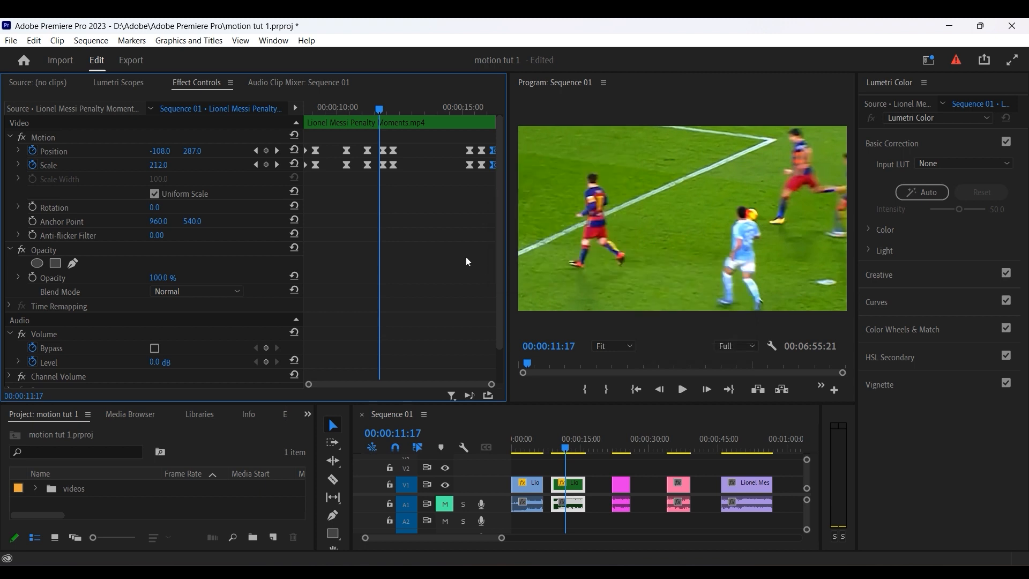
Step: Return to the green clip's start at 00:00:08:17 and inspect the value and velocity graphs of Scale
left_click_drag(380, 109, 280, 109)
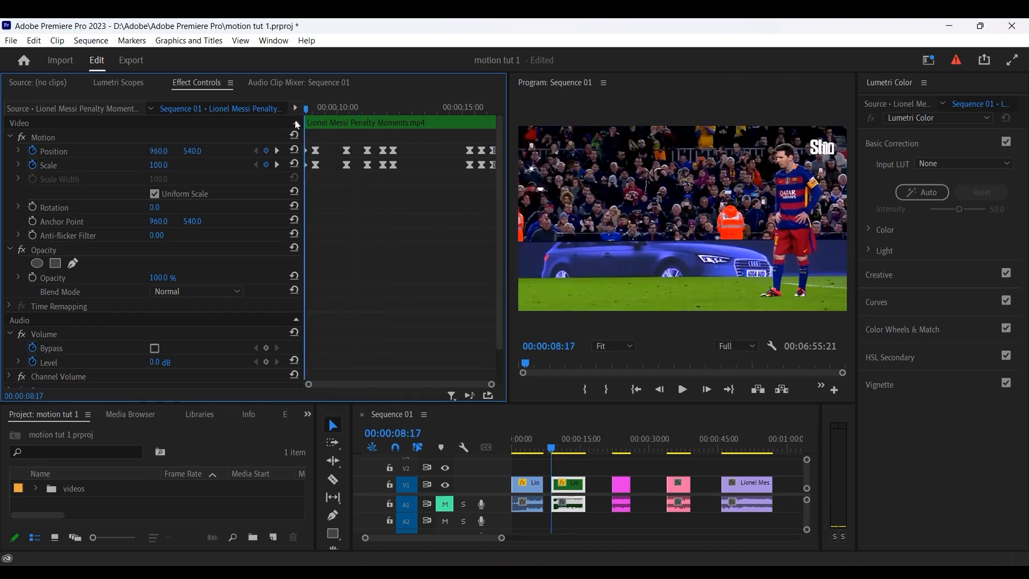
left_click(19, 166)
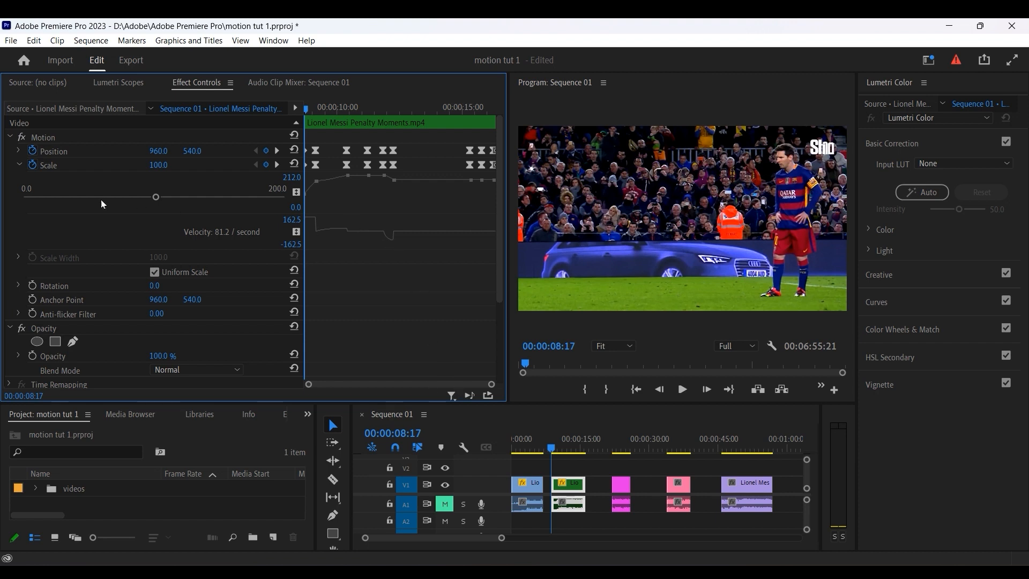
left_click(19, 163)
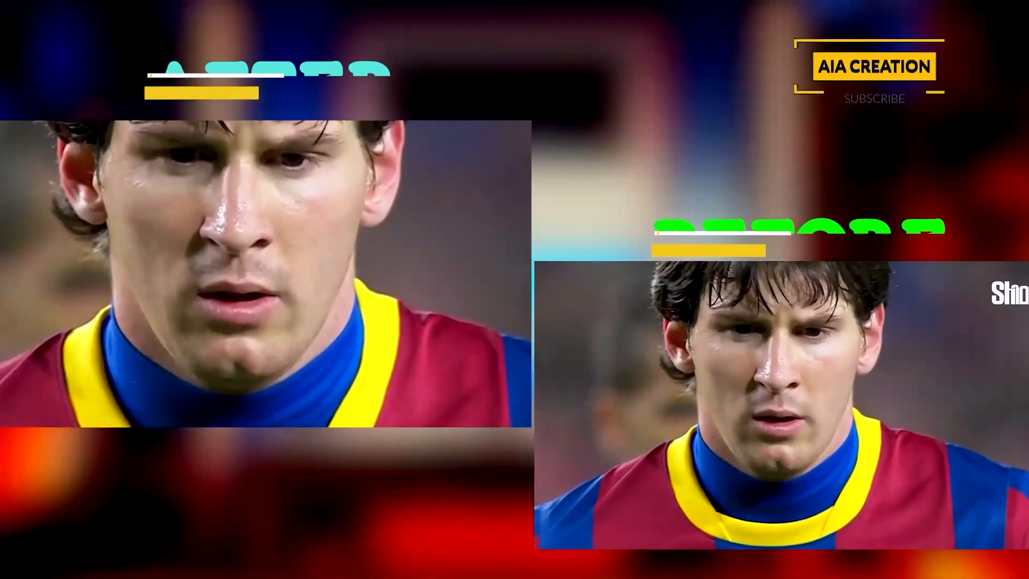